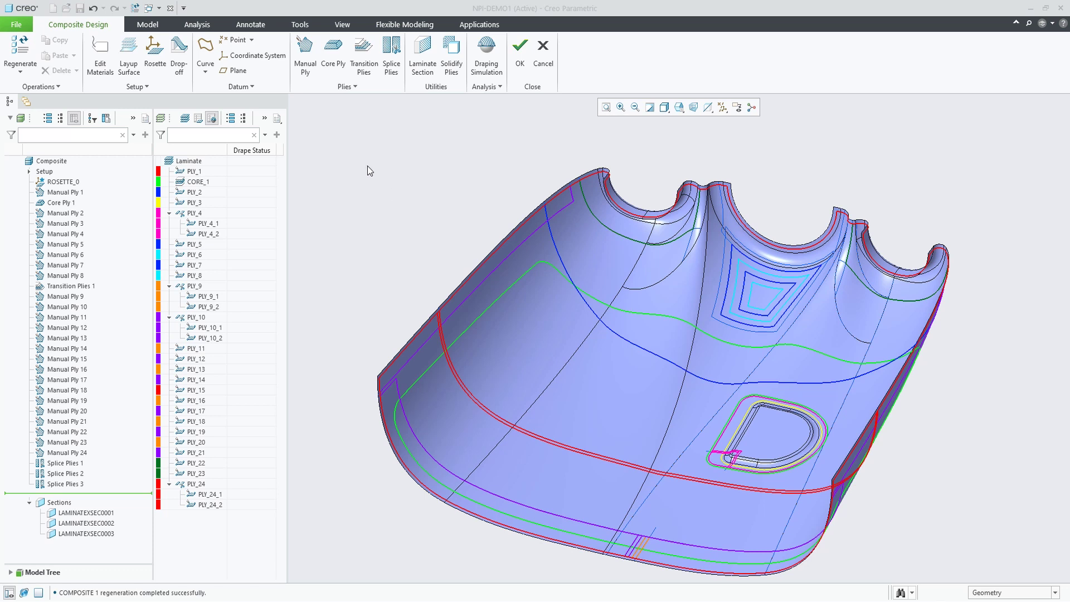
- Drape PLY_1 and show its shear results, peaking at 43.66 deg along the scalloped edge
left_click(194, 171)
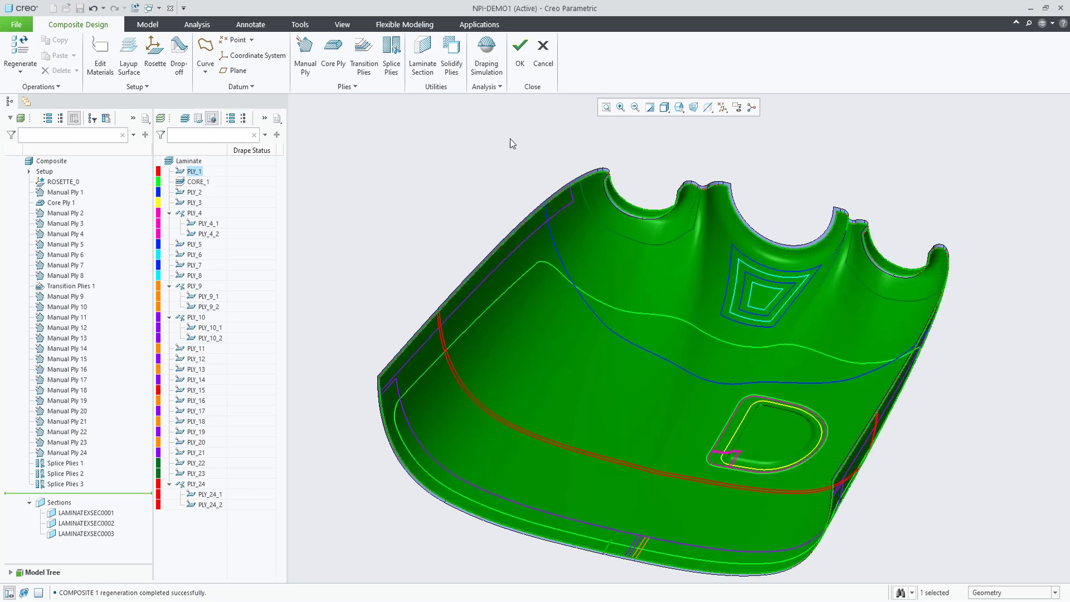
left_click(487, 65)
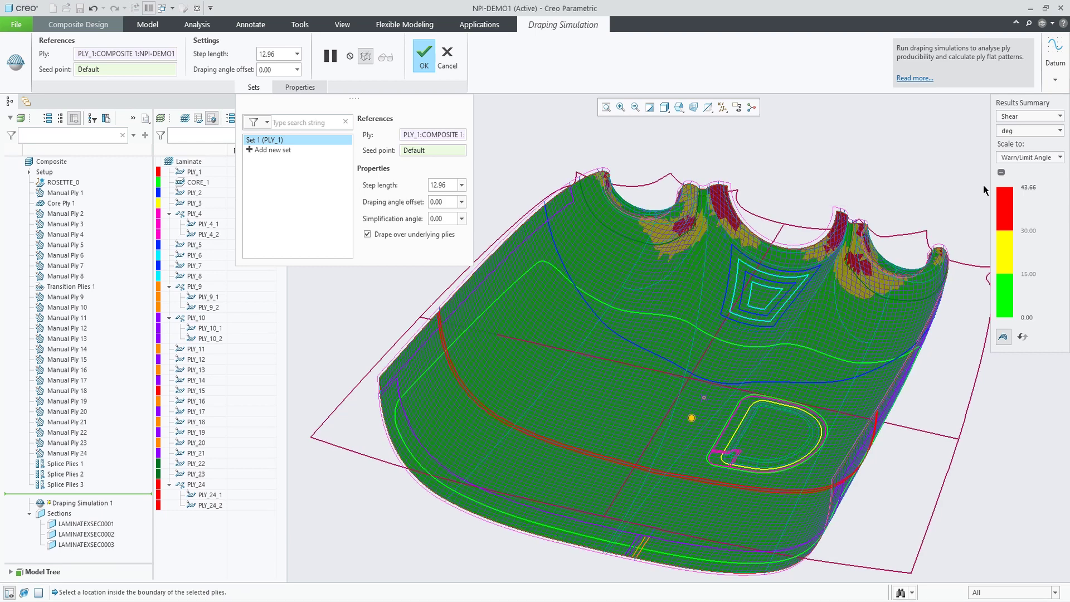
left_click(1025, 161)
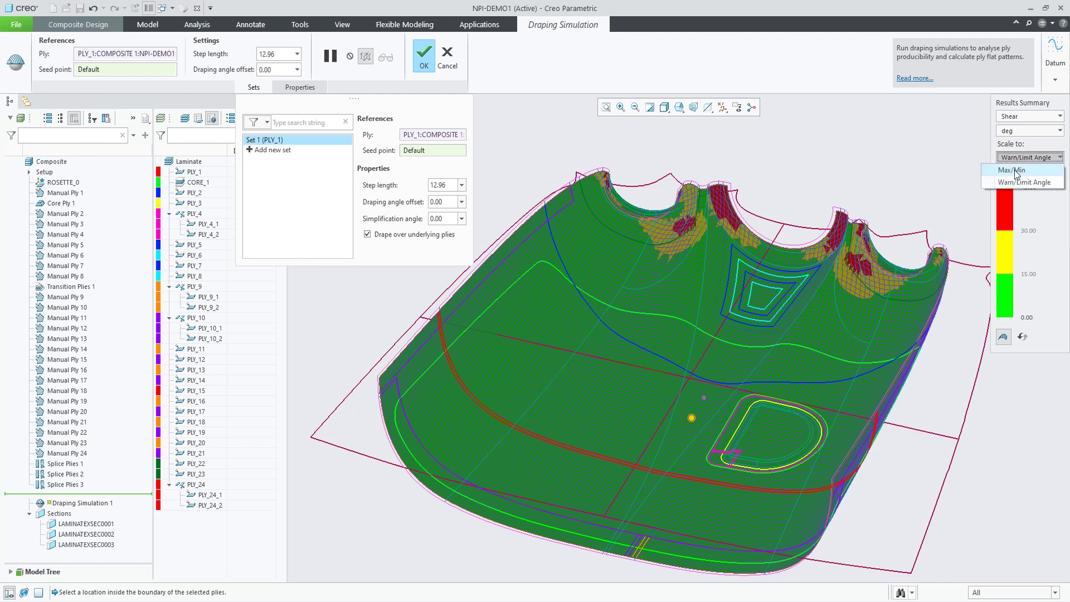
left_click(1014, 170)
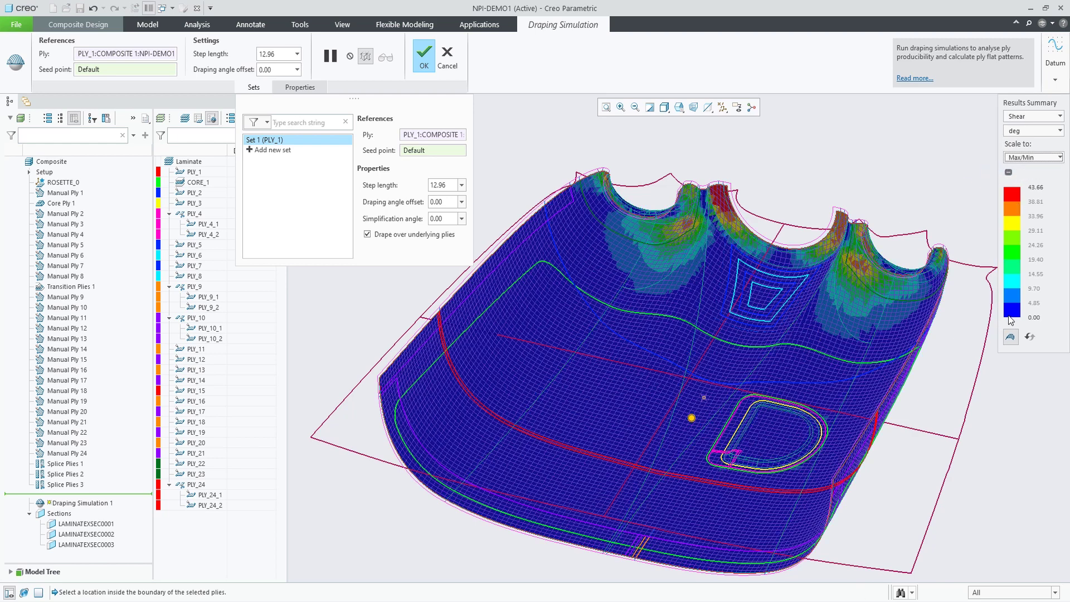
left_click(1022, 158)
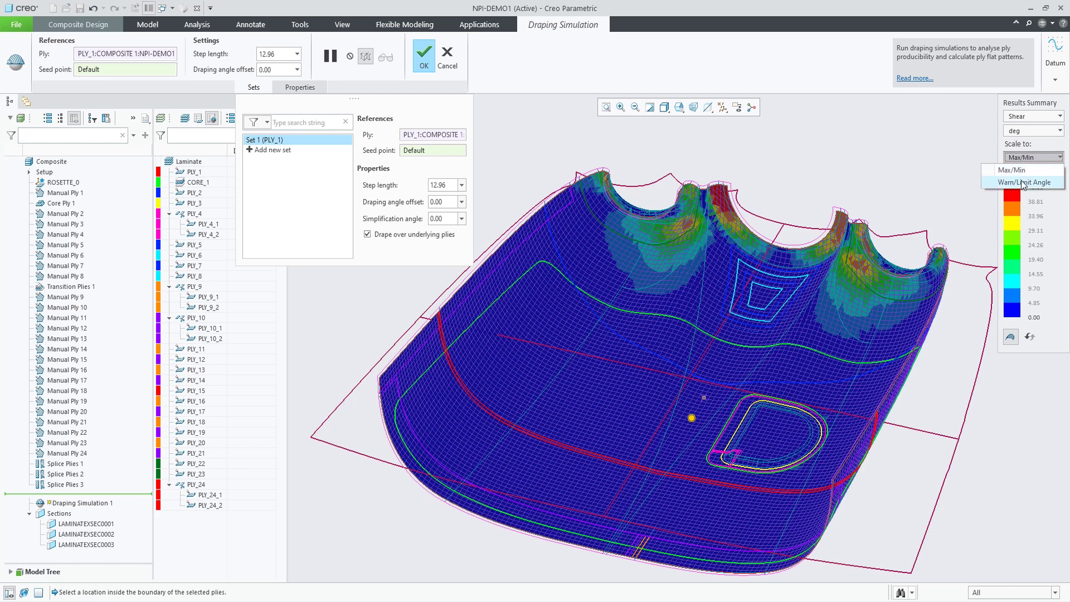
left_click(1024, 183)
left_click(1026, 114)
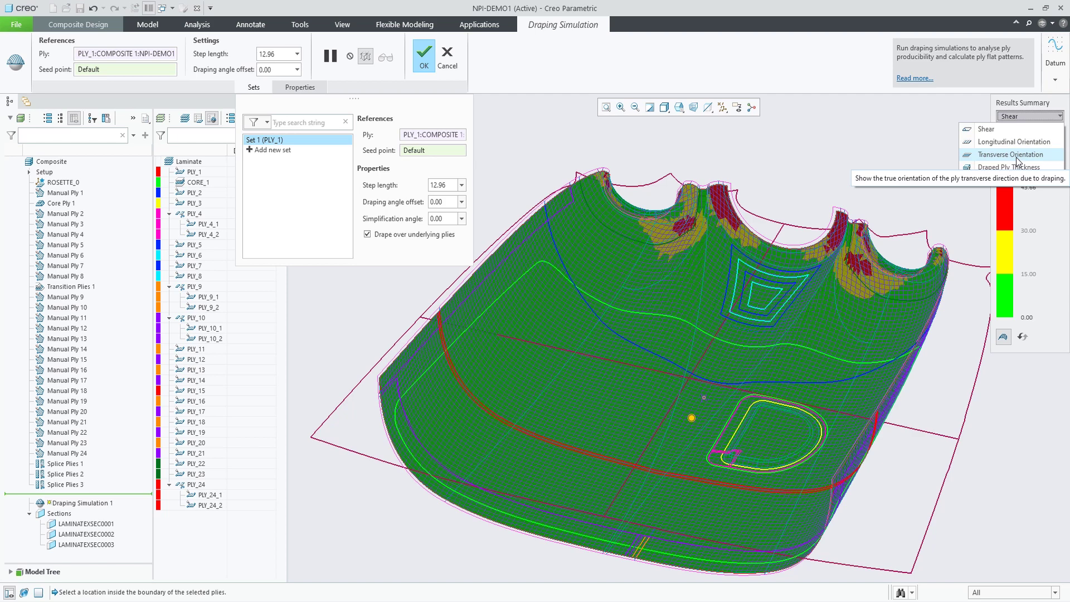
left_click(1003, 167)
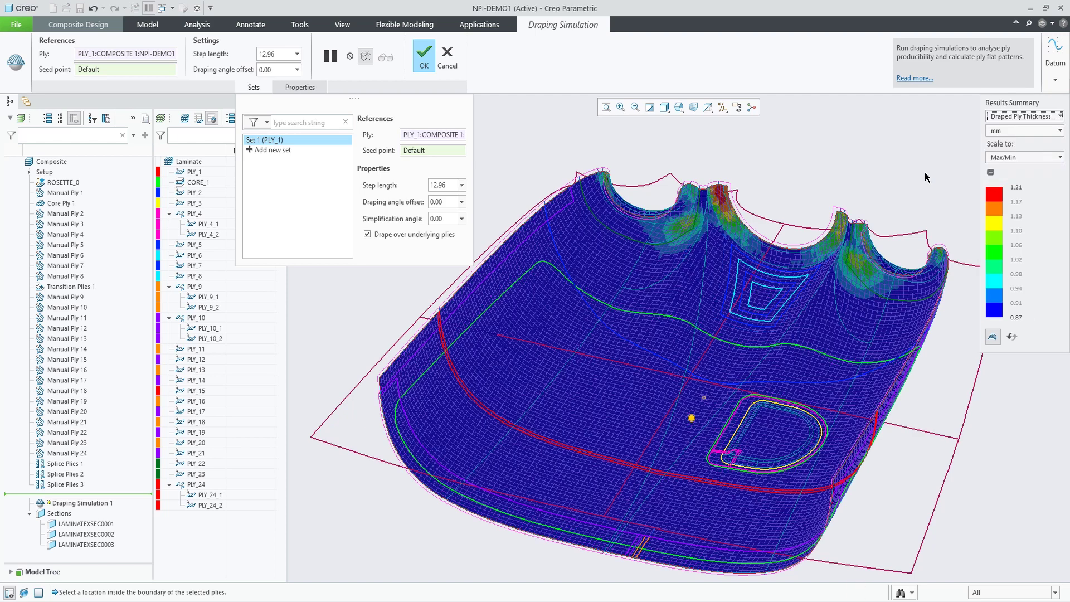
left_click(1028, 116)
left_click(1013, 133)
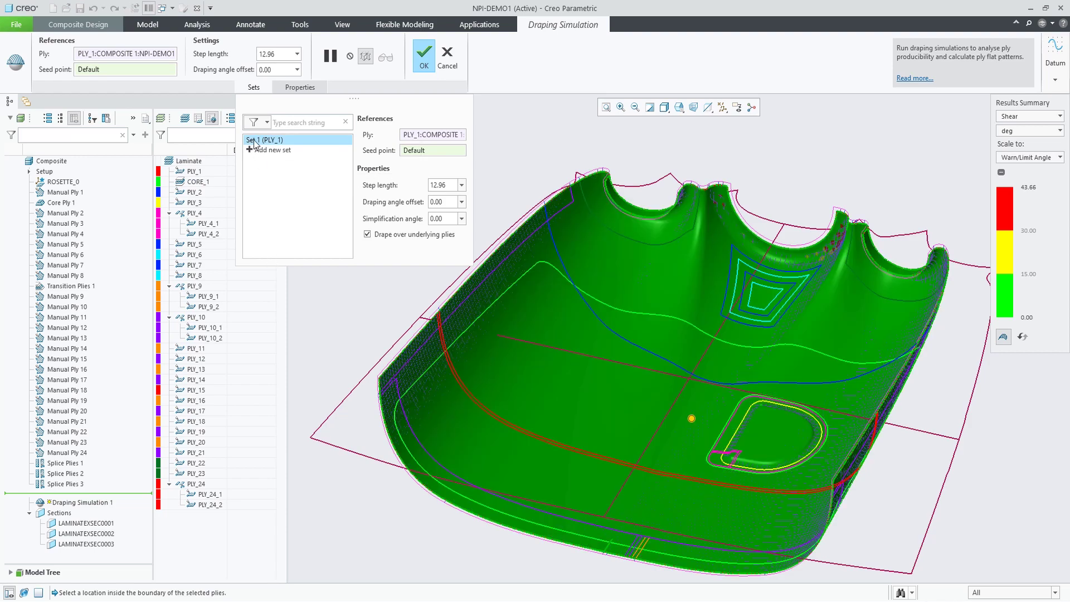
- Add a trial second set with CORE_1, then cancel the draping simulation without keeping it
left_click(431, 139)
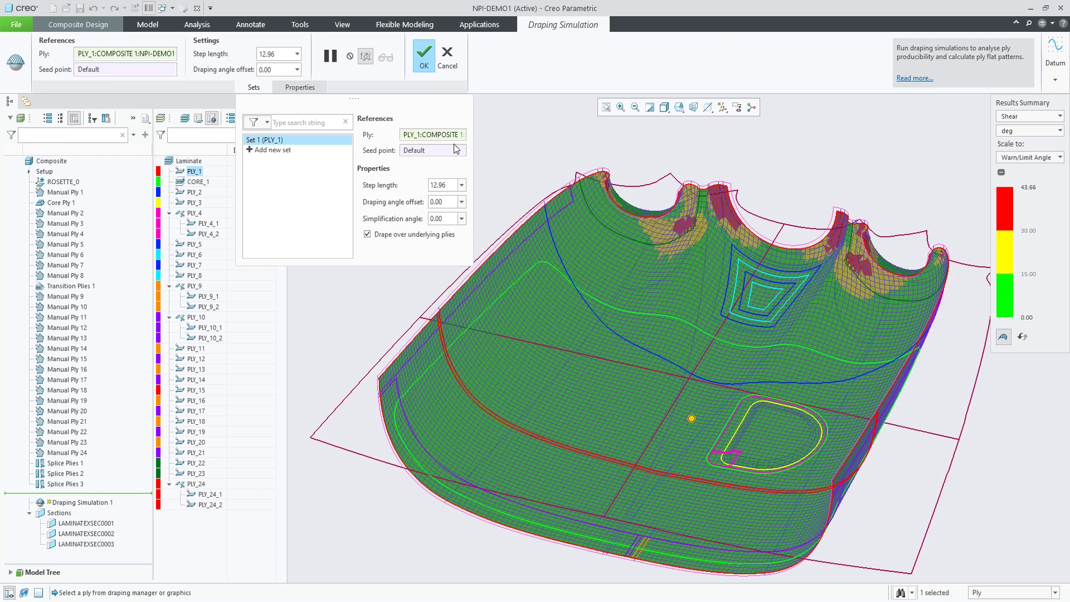
left_click(263, 150)
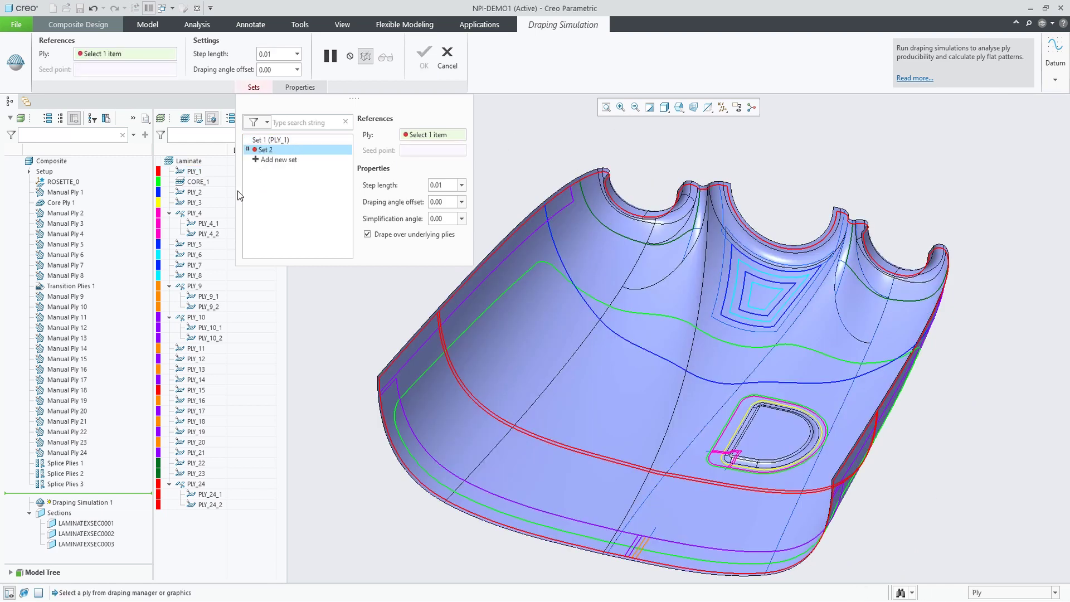
left_click(200, 183)
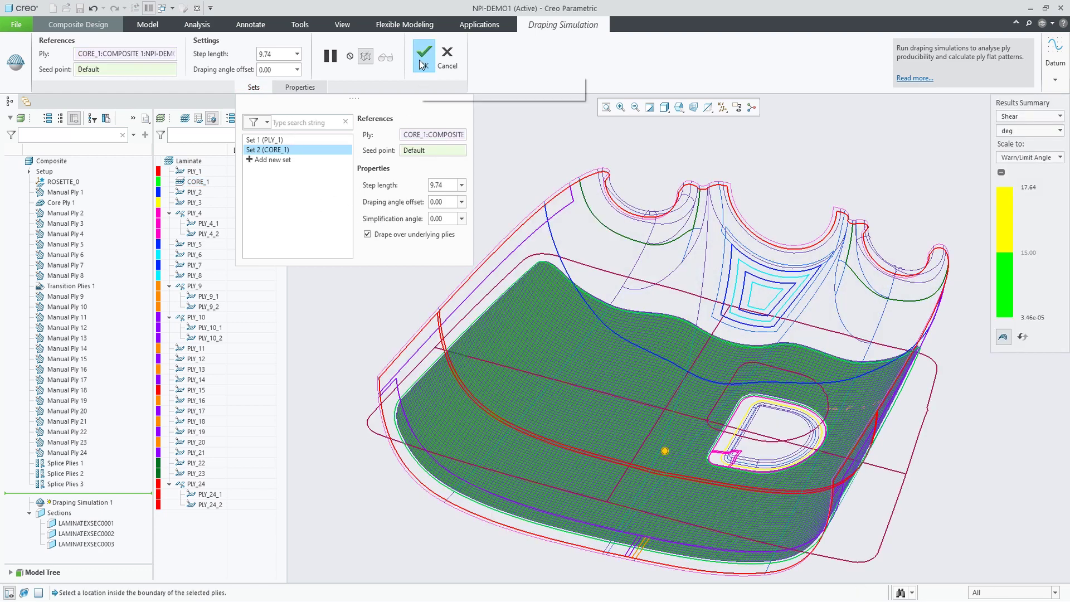
left_click(440, 61)
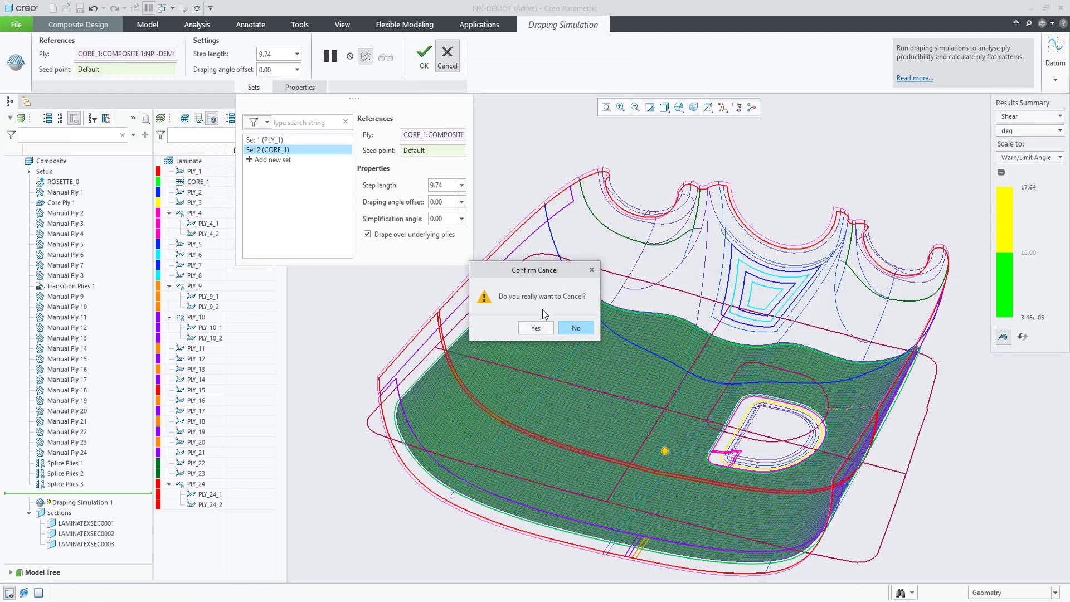
left_click(513, 328)
- Drape PLY_1, CORE_1, PLY_2 and PLY_3 together, review the PLY_1 and PLY_3 sets, and accept
left_click(195, 171)
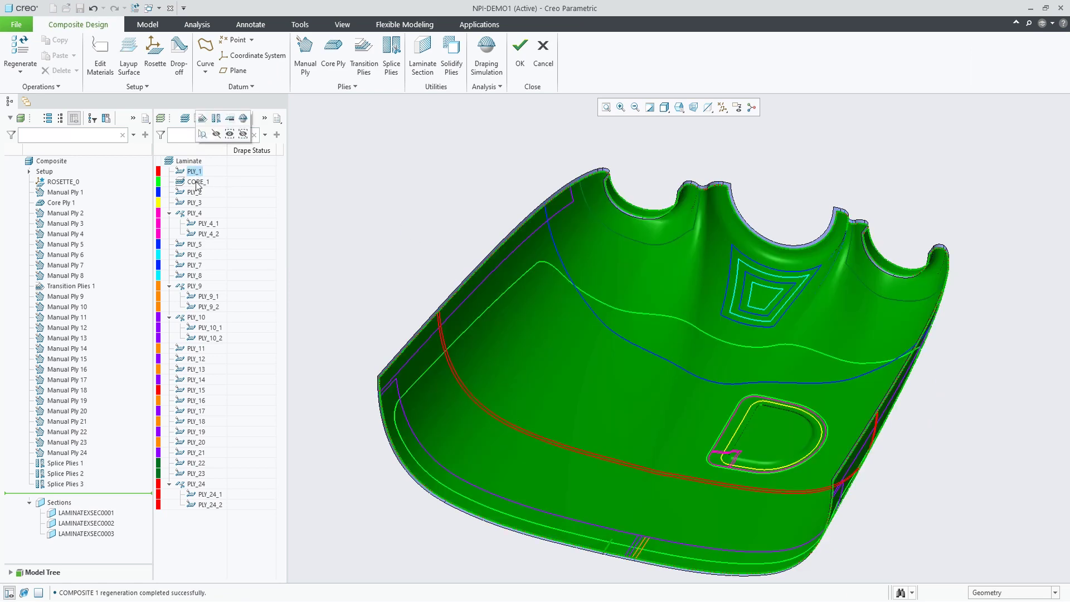
left_click(195, 203, "shift")
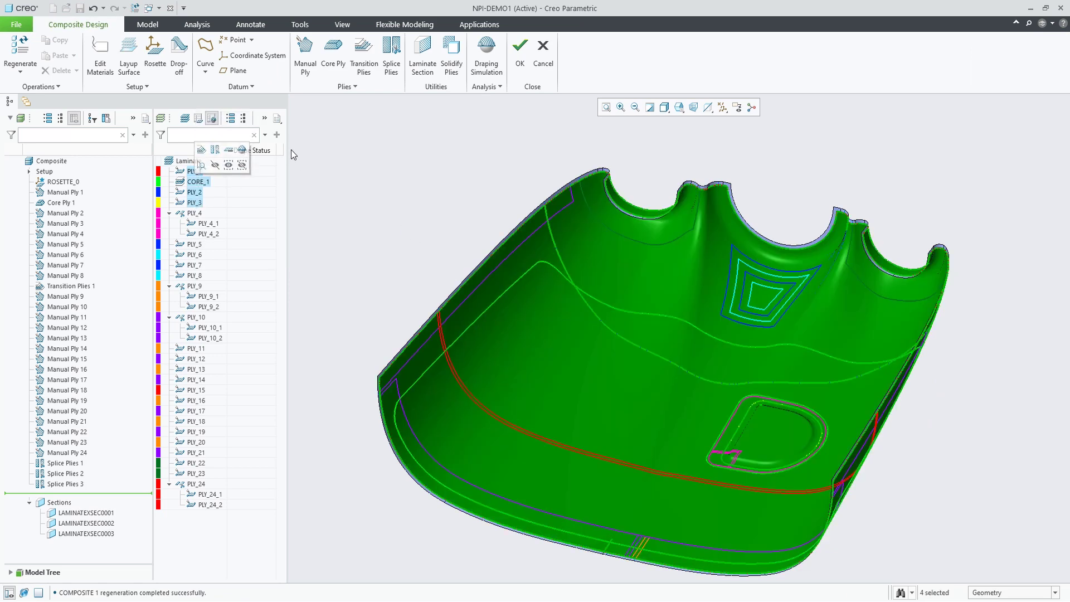
left_click(242, 151)
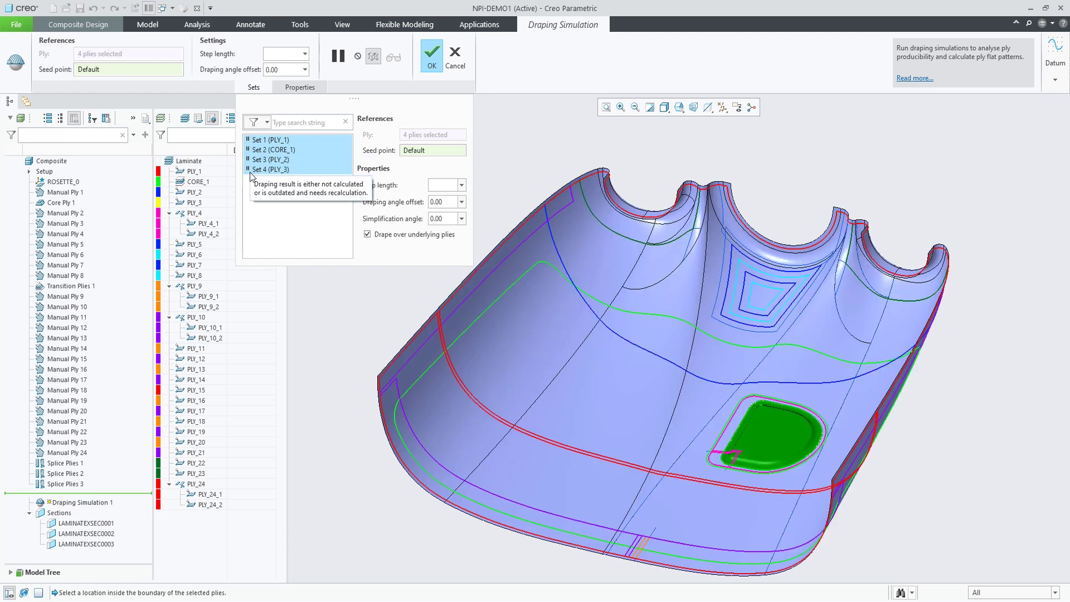
left_click(266, 140)
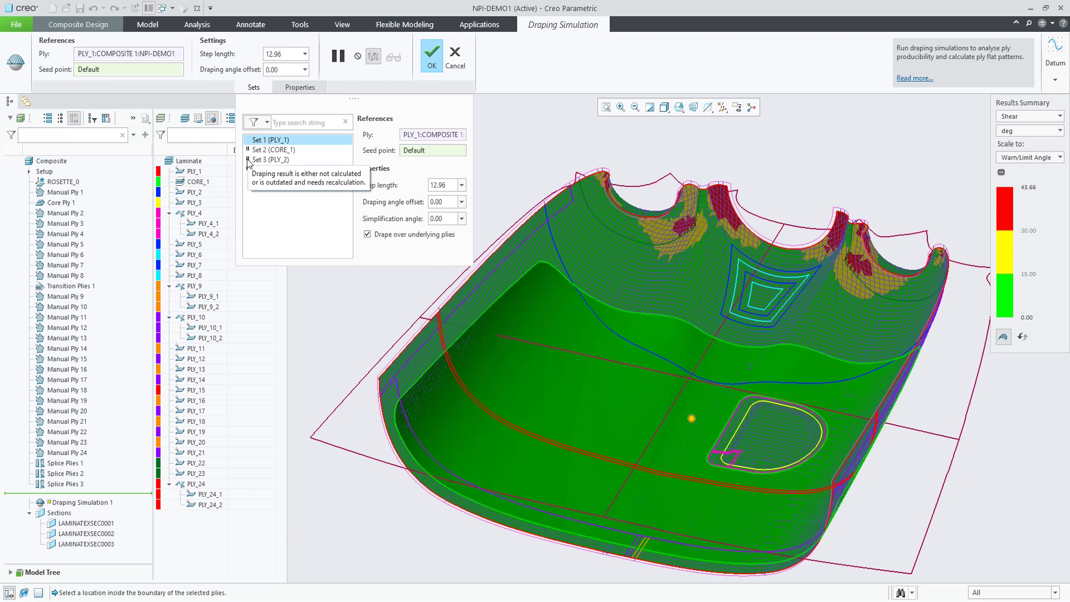
left_click(262, 169)
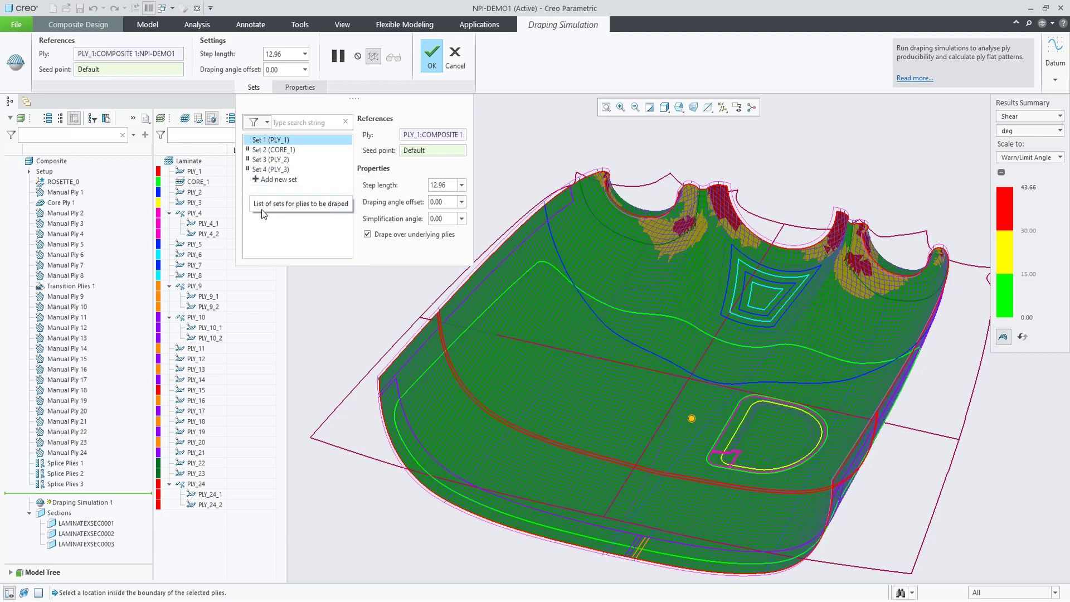
left_click(270, 170)
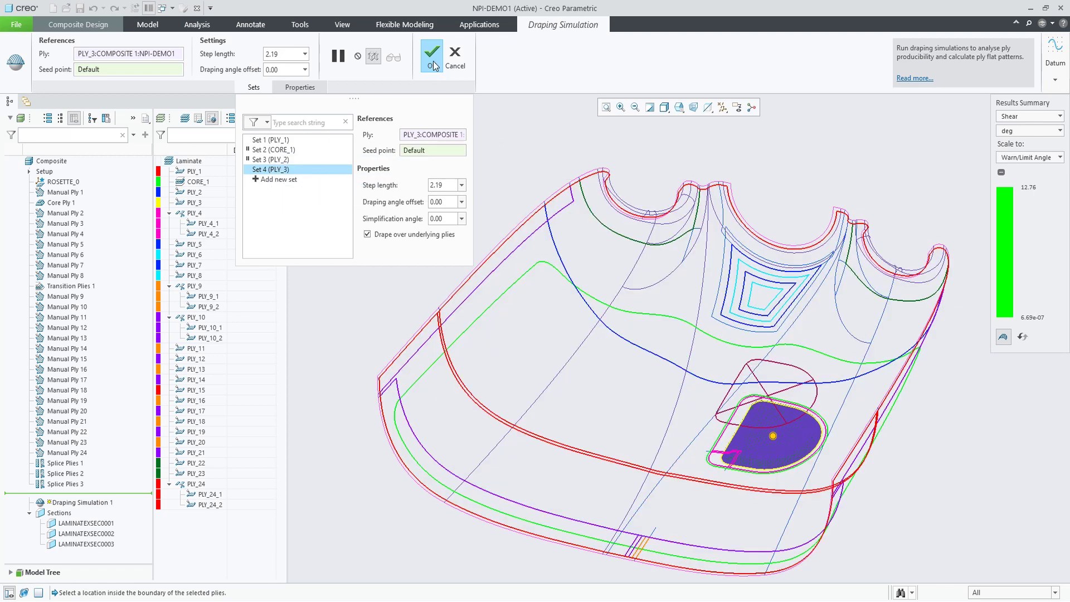
left_click(433, 61)
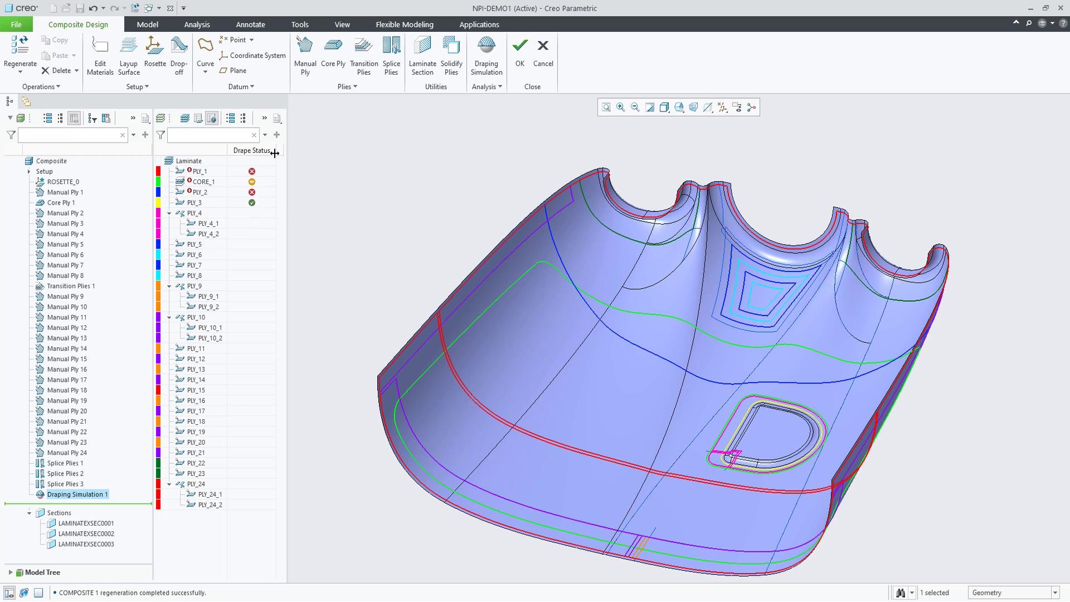
left_click(211, 120)
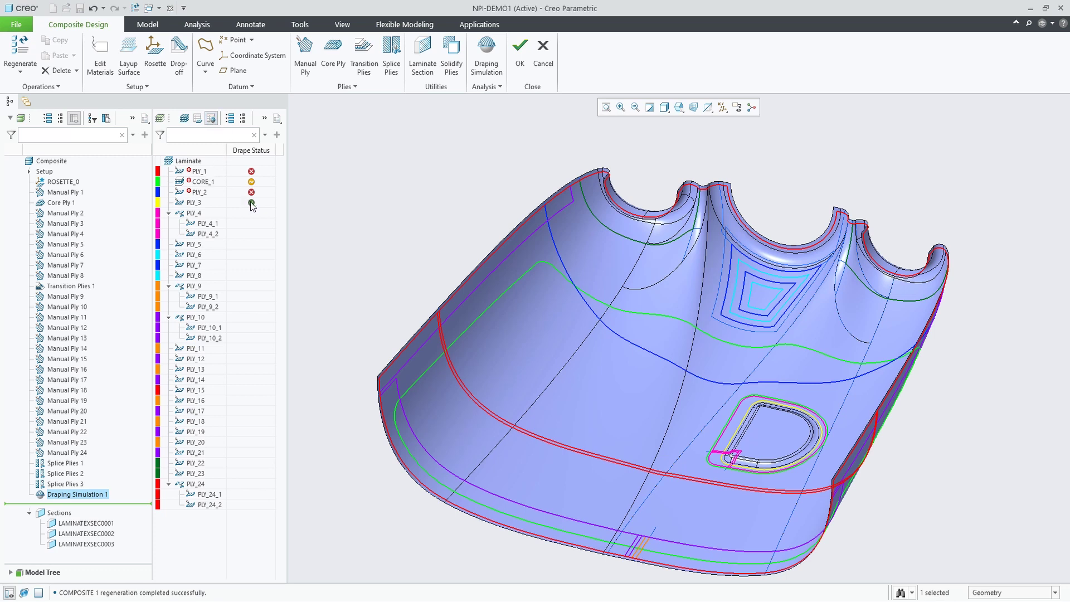
mouse_move(251, 203)
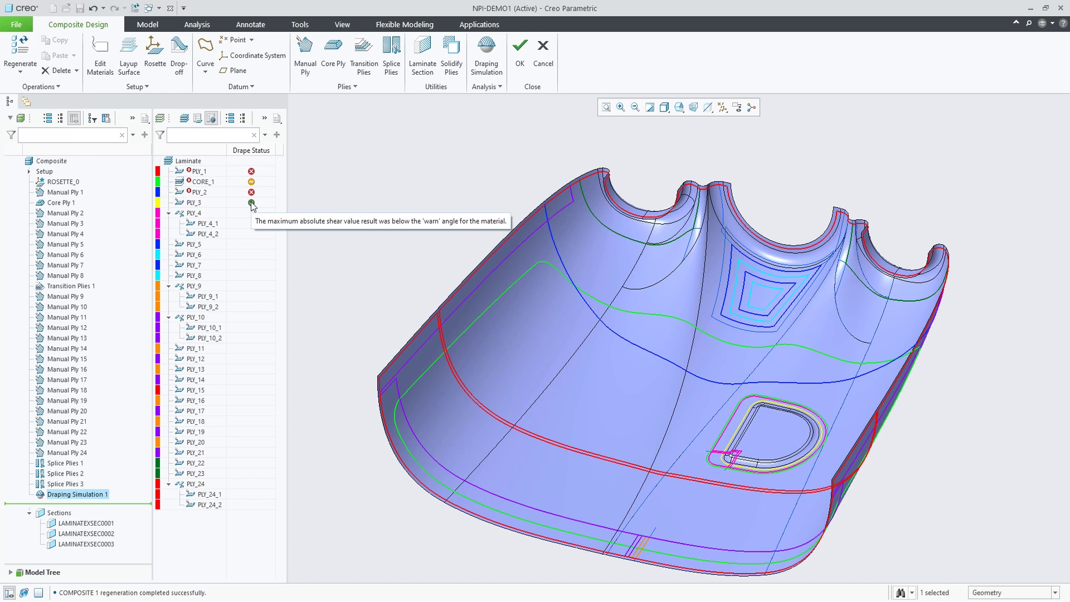
mouse_move(252, 184)
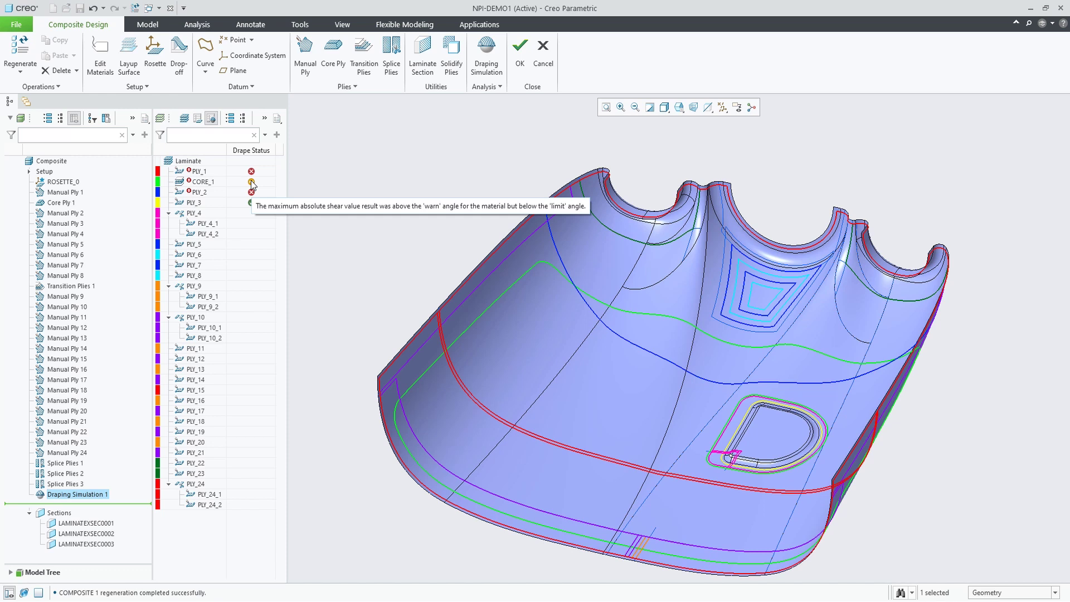
left_click(101, 61)
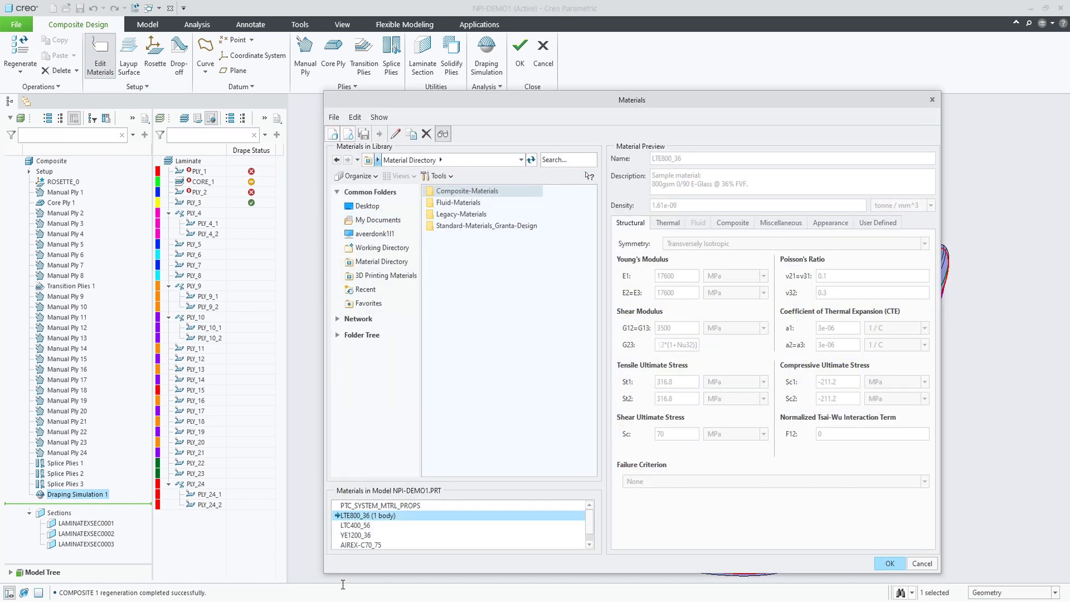
left_click(363, 526)
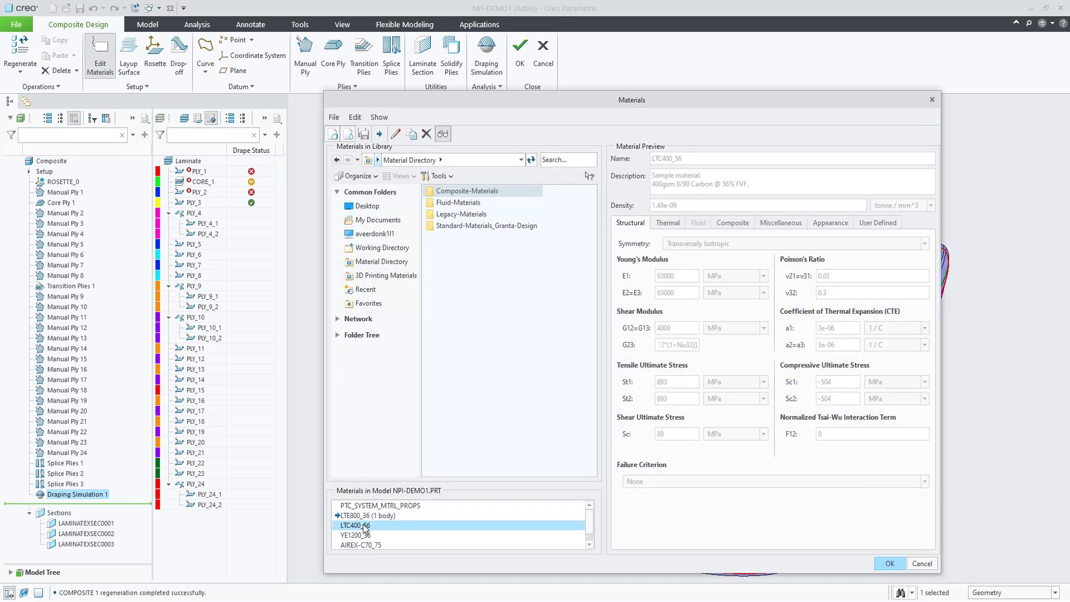
left_click(746, 223)
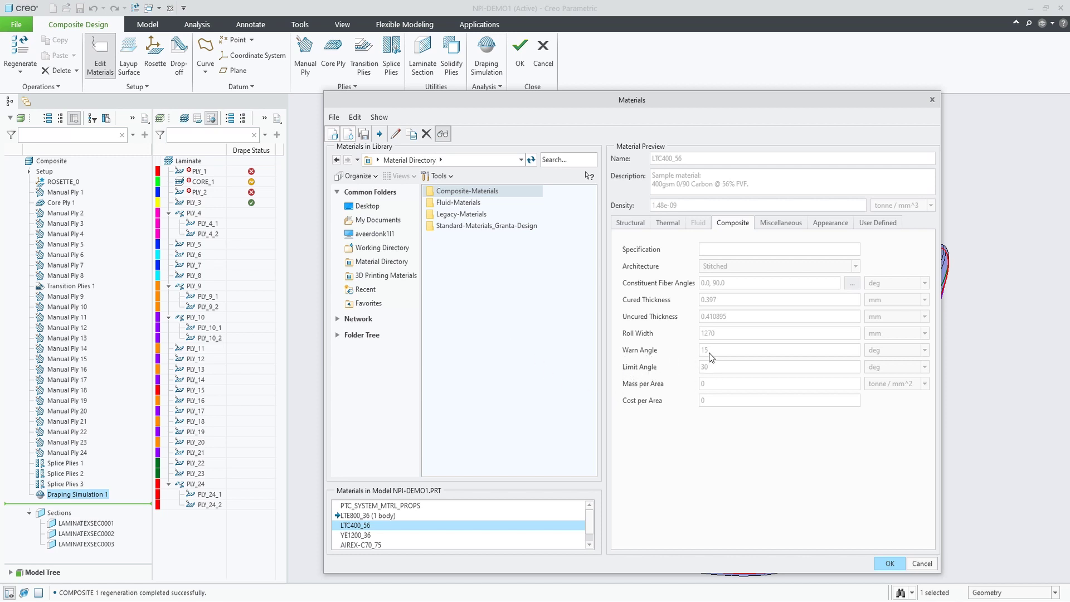
mouse_move(711, 371)
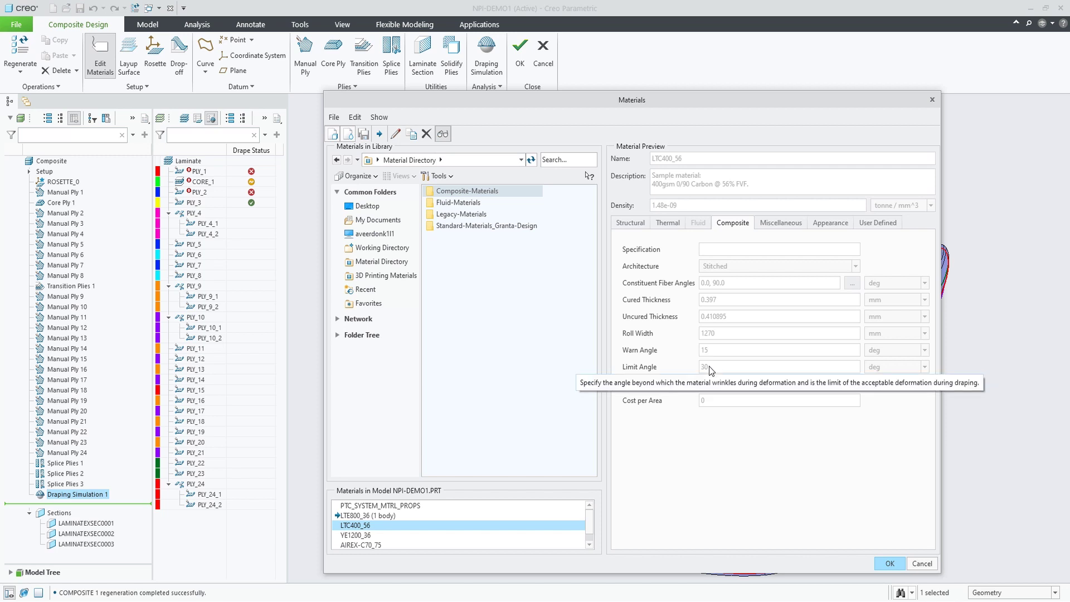
left_click(876, 564)
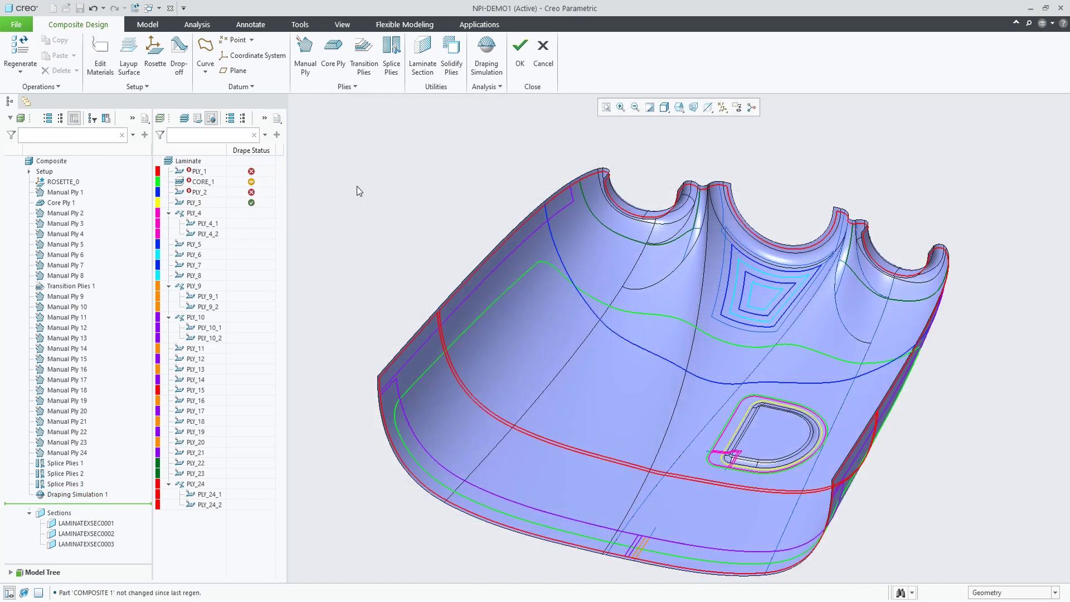
- Edit Draping Simulation 1 again, showing PLY_3's shear peaking at 12.76 deg
left_click(88, 495)
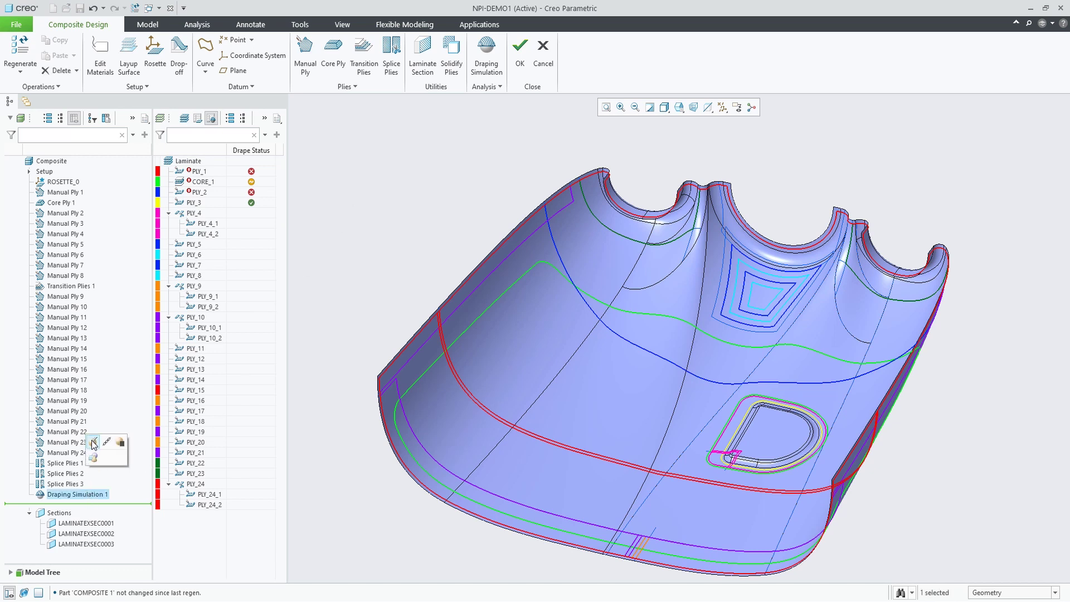
left_click(326, 333)
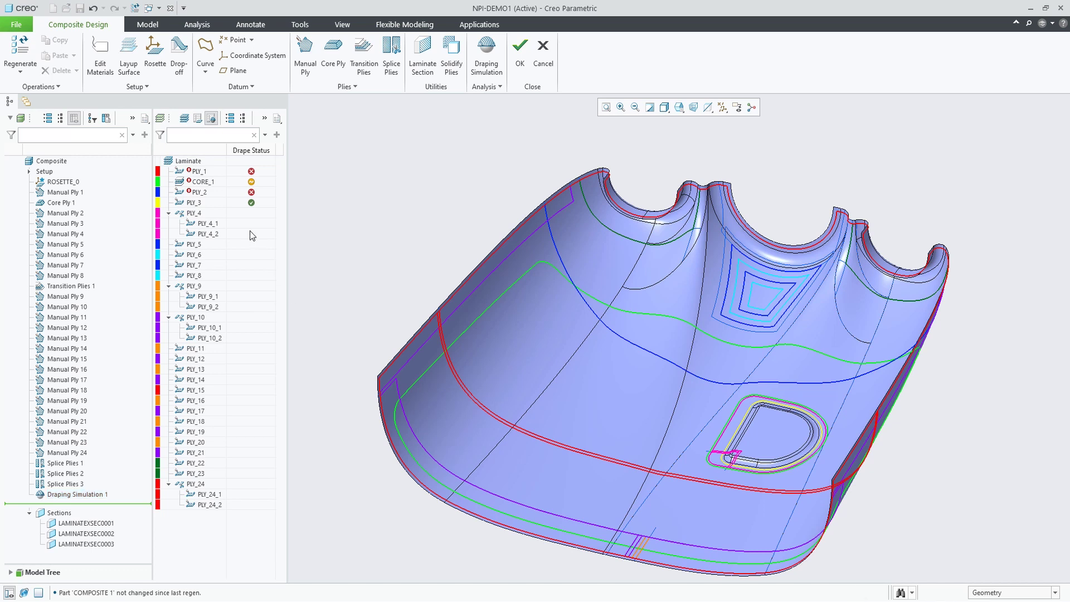
left_click(484, 56)
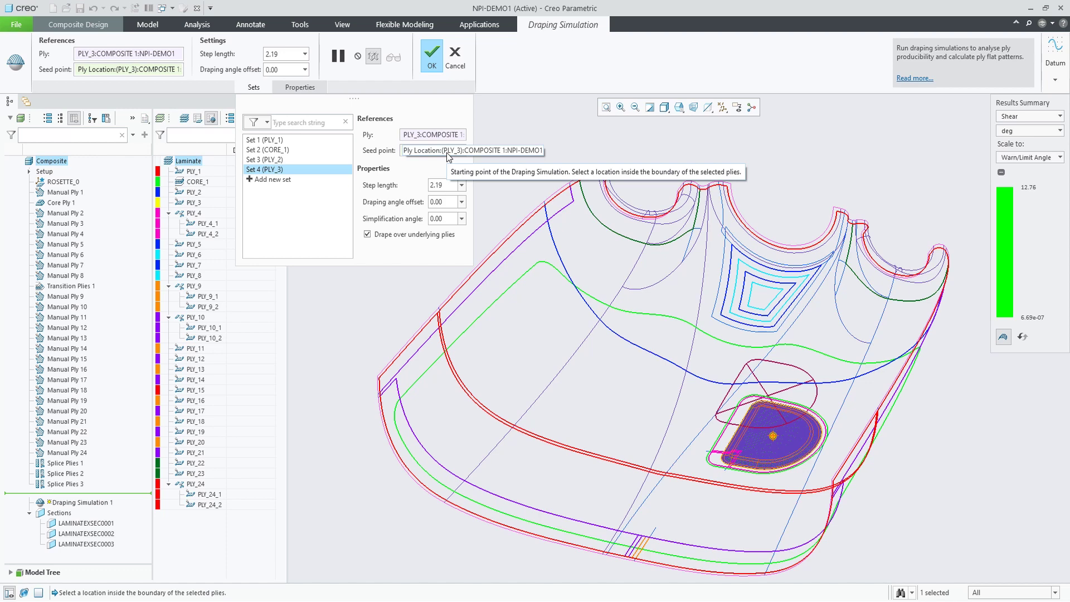
- Move PLY_1's seed point to several new spots on the model, re-draping each time
left_click(286, 141)
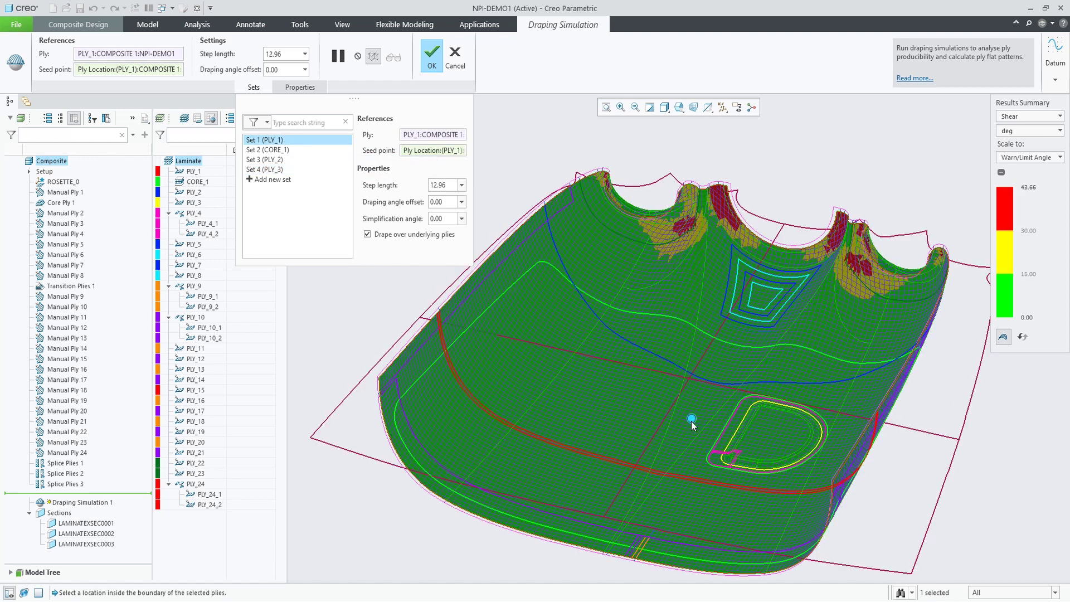
left_click(697, 414)
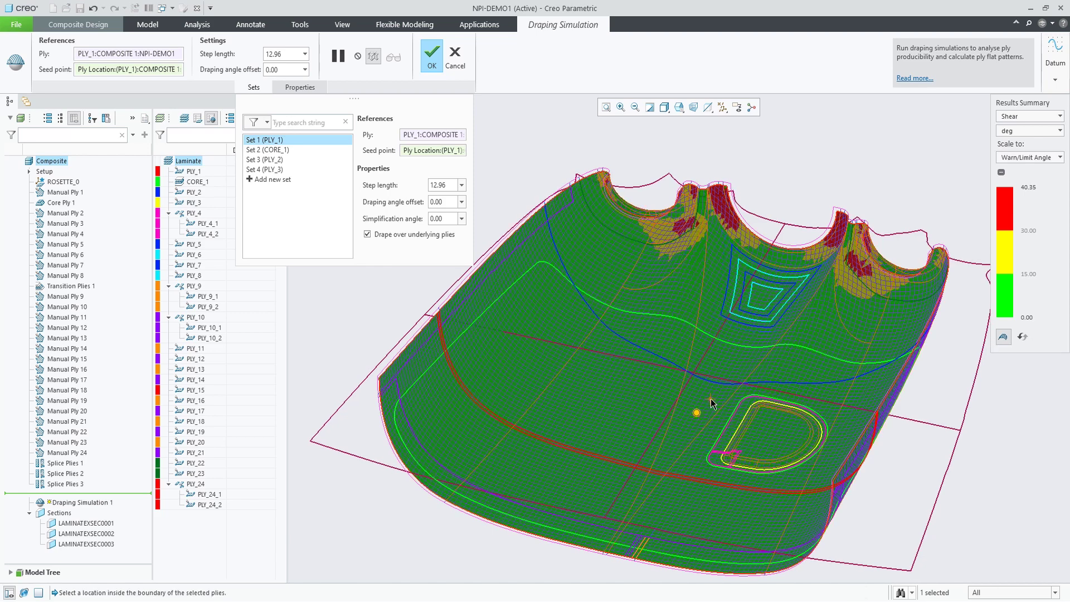
left_click(710, 399)
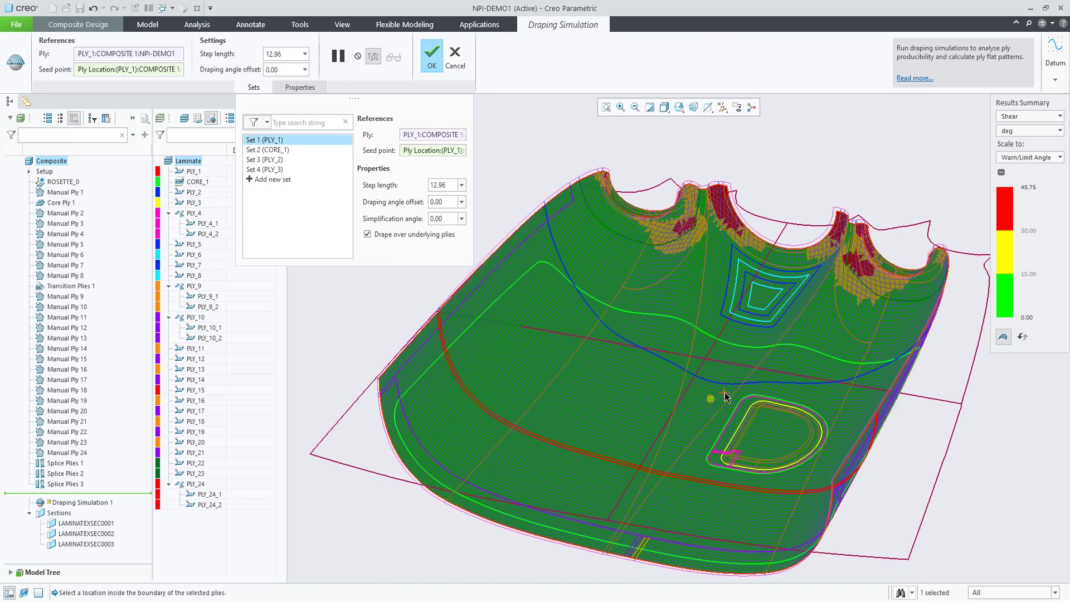
left_click(724, 393)
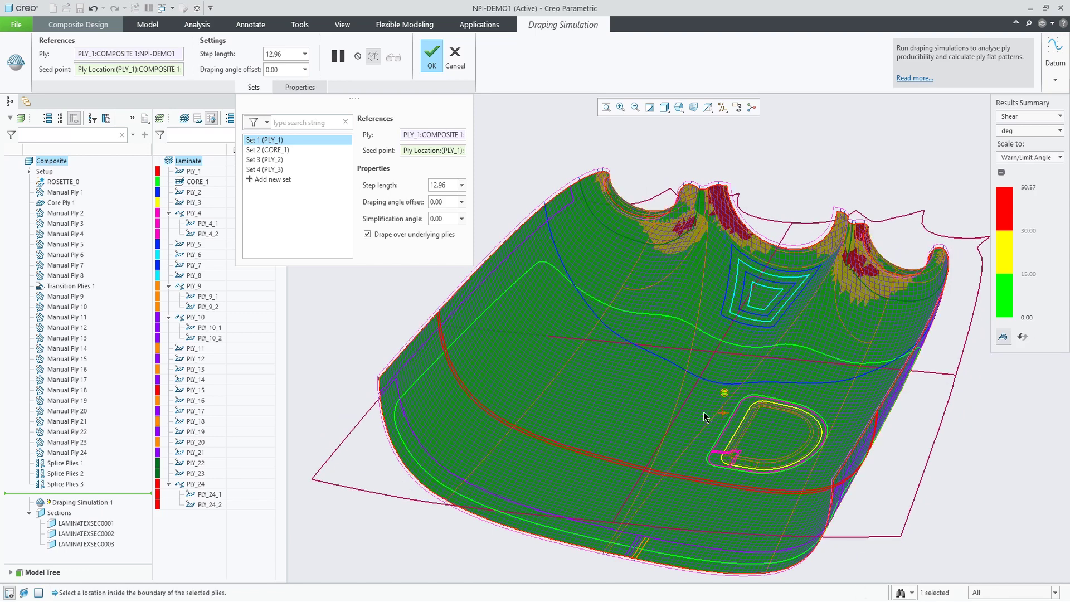
- Re-seed PLY_3 inside its patch and save the redefined Draping Simulation 1
left_click(273, 169)
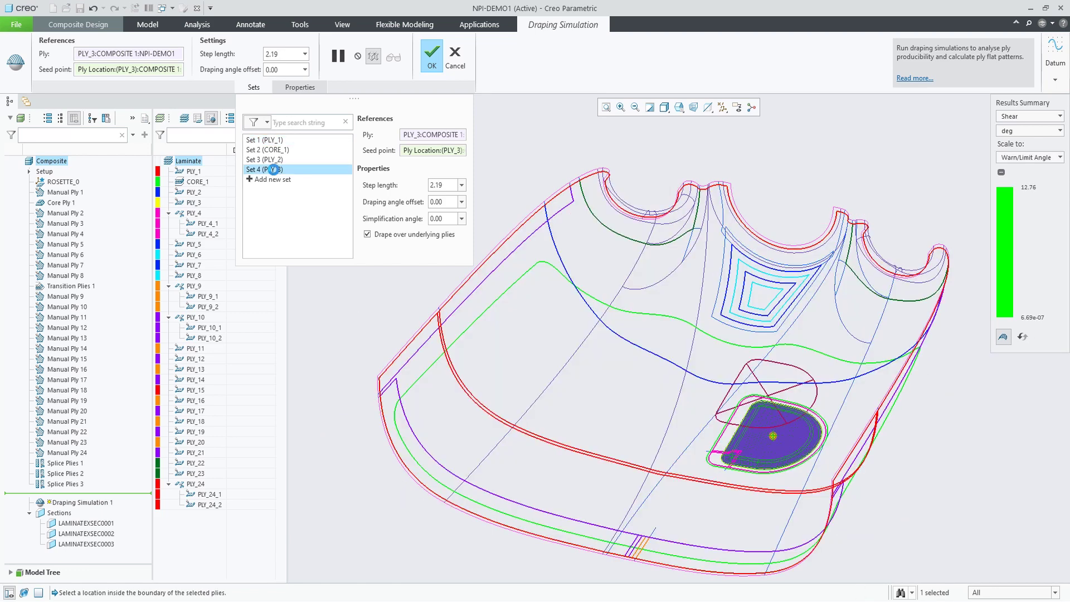
scroll(770, 465, "down", 3)
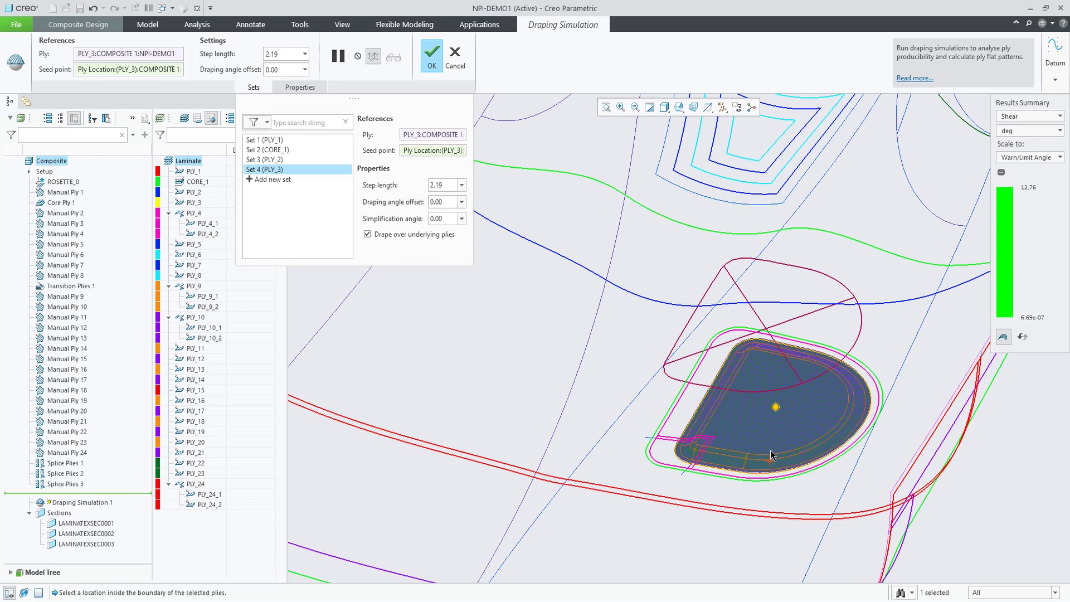
left_click(771, 427)
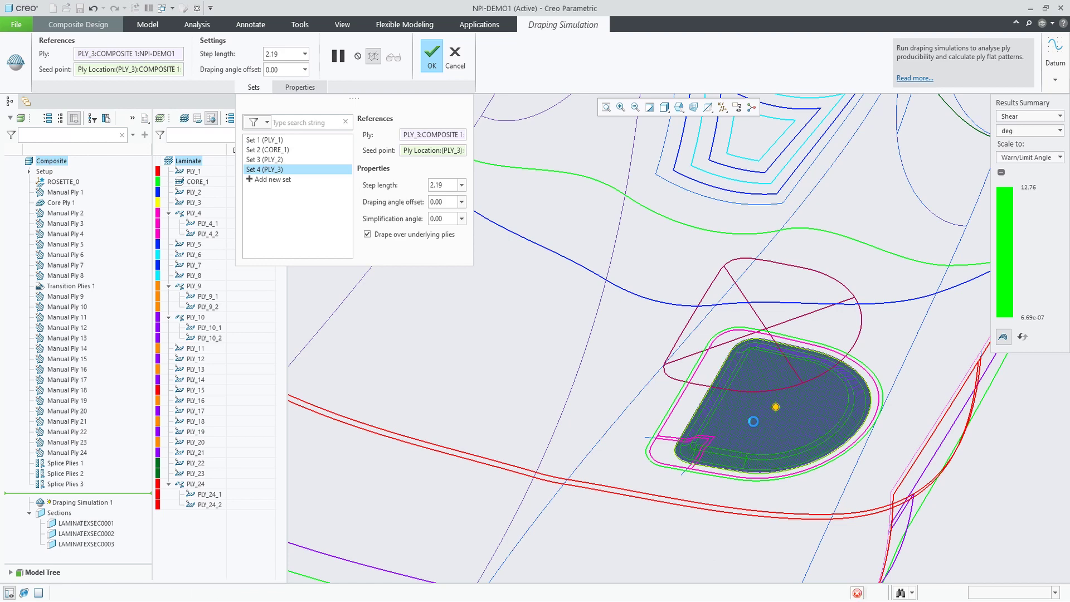
left_click(753, 379)
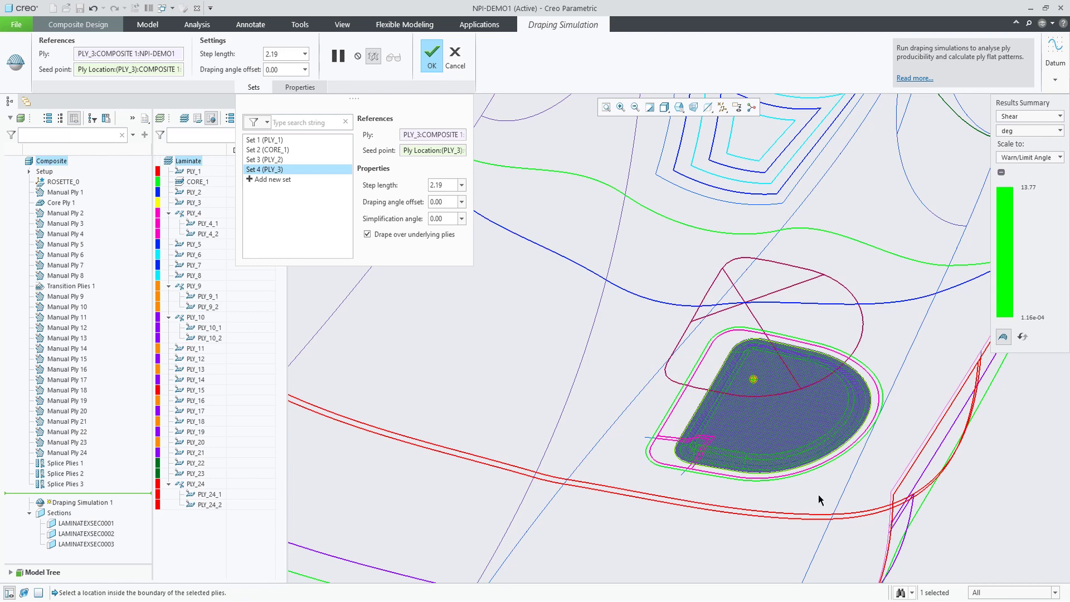
left_click(778, 422)
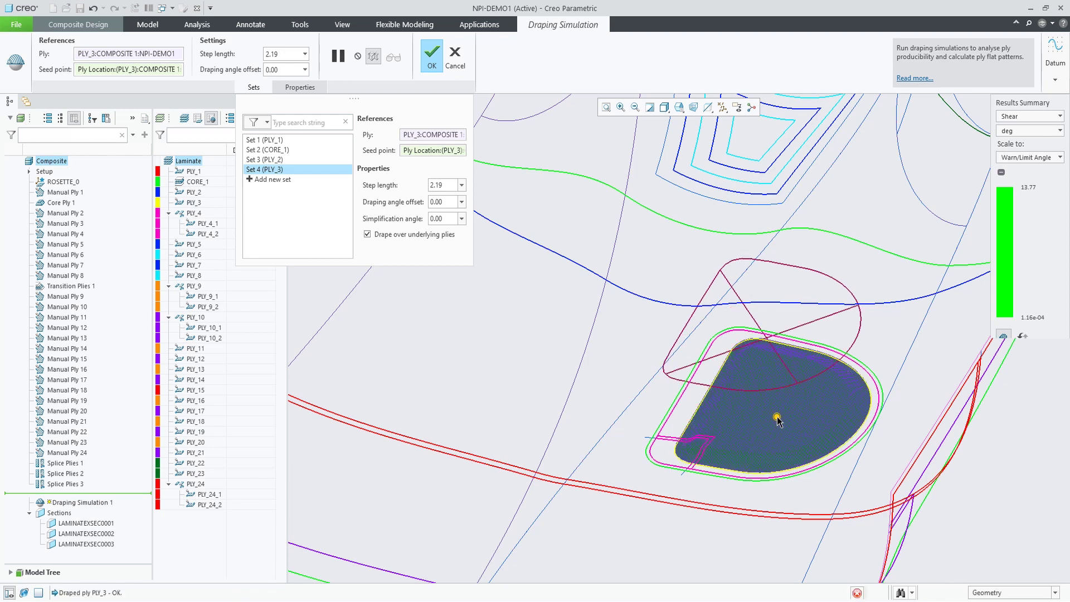
left_click(434, 58)
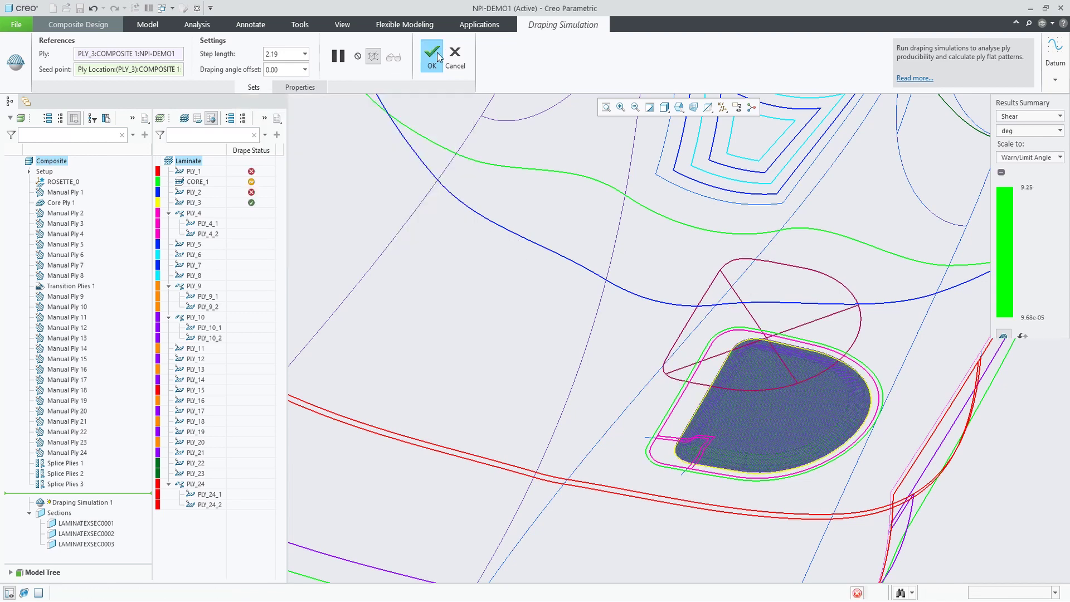
- Hide PLY_3 and edit Draping Simulation 1, where PLY_3's shear now peaks at 9.25 deg
left_click(193, 203)
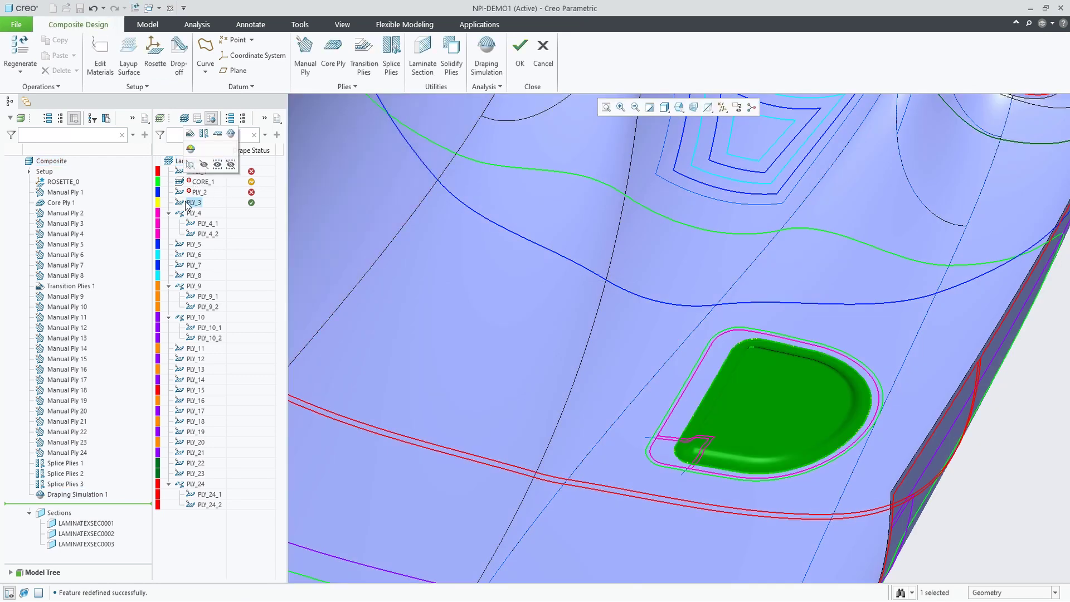
left_click(204, 165)
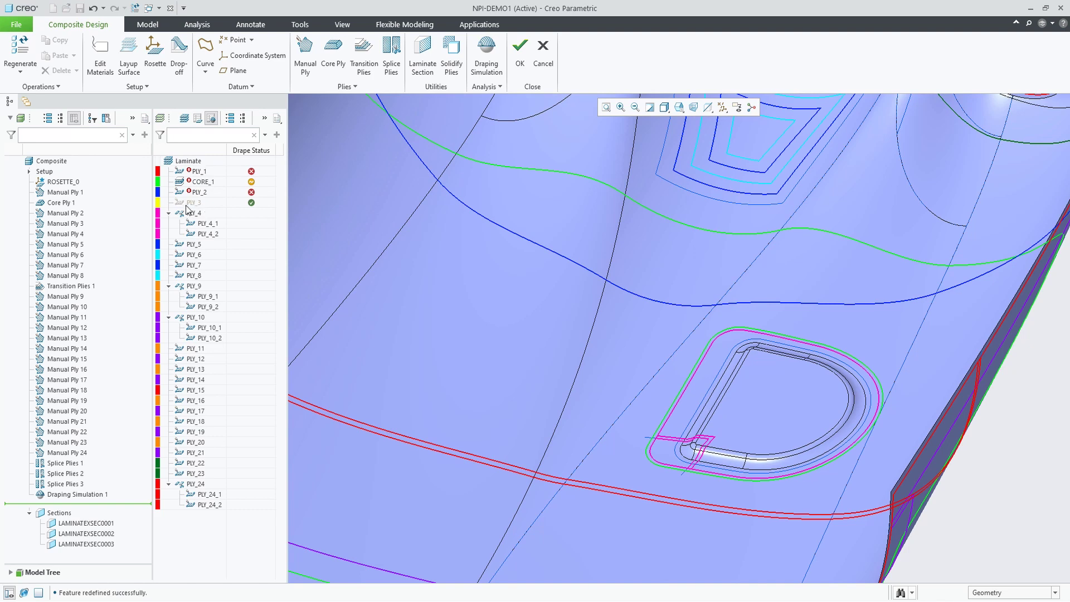
left_click(486, 55)
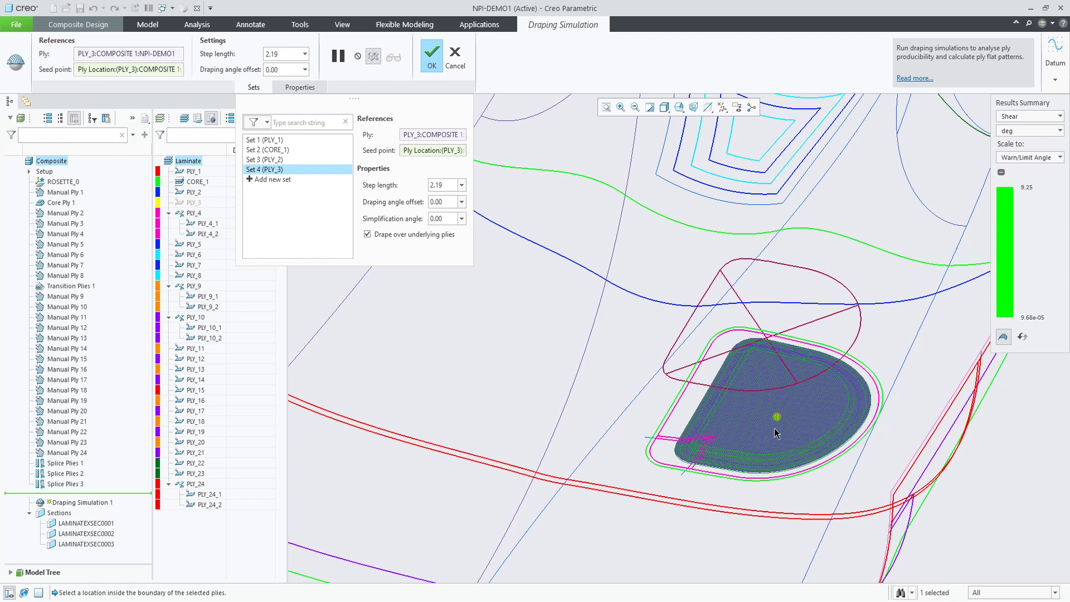
- Re-seed PLY_3 at upper, lower and right spots on its patch, then save the simulation
left_click(771, 377)
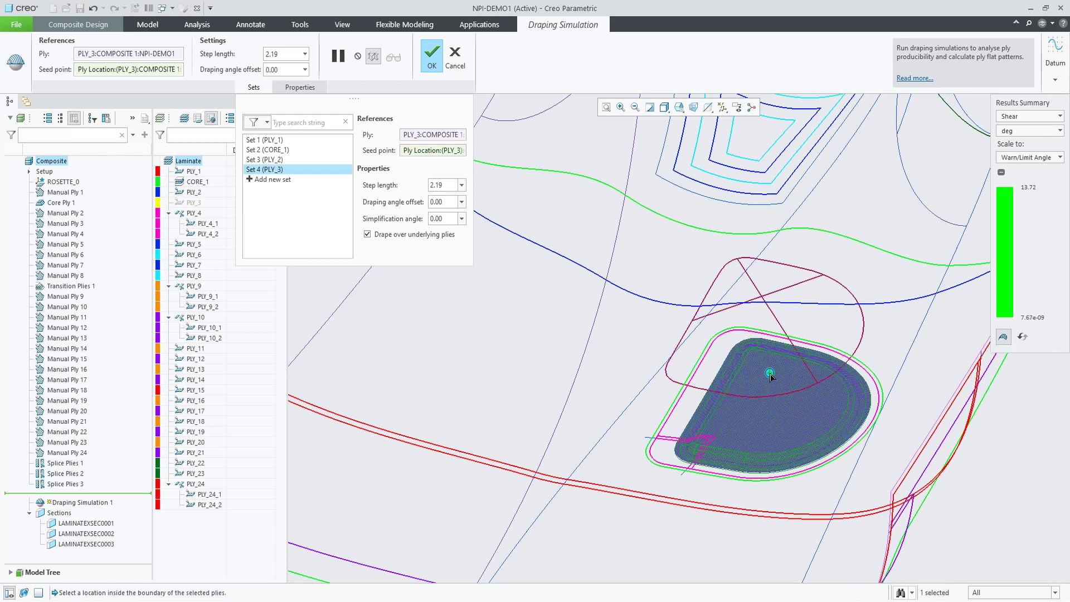
left_click(743, 411)
left_click(822, 411)
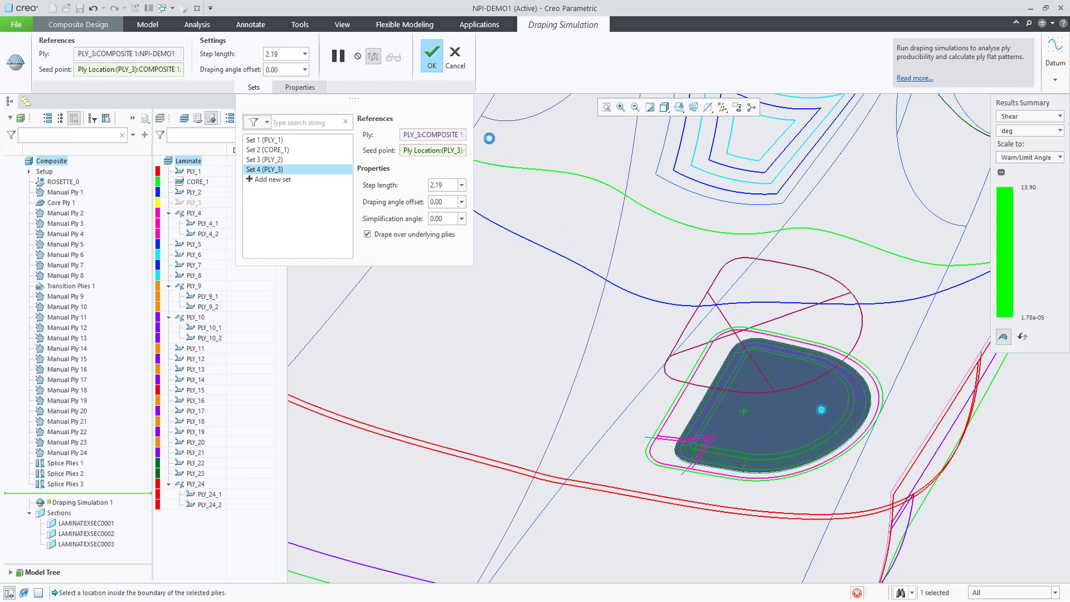
left_click(434, 60)
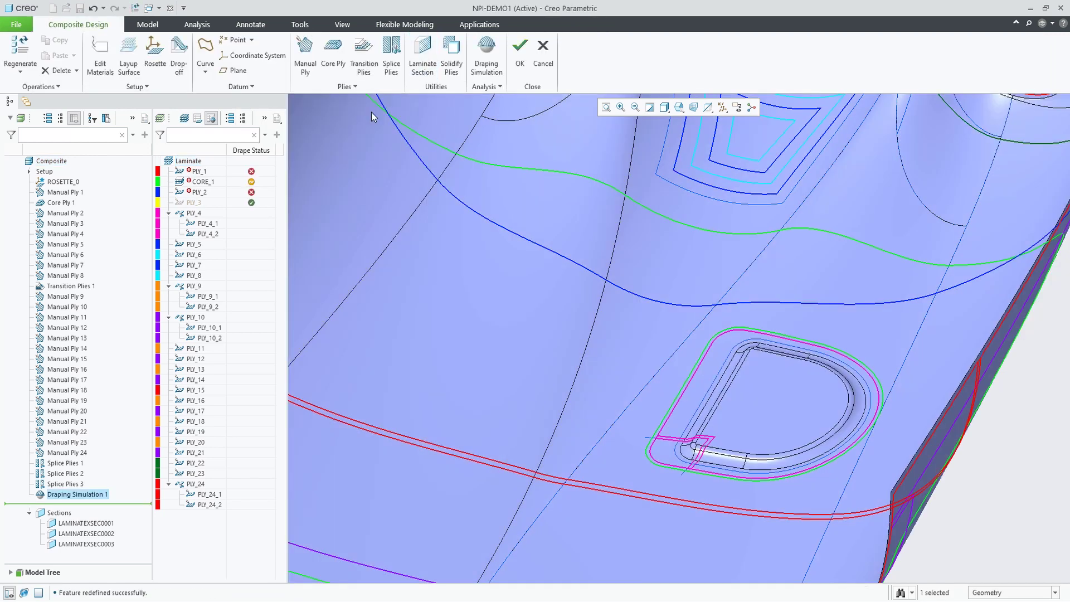
- Show PLY_3 again and display PLY_1's shear draping result
left_click(193, 203)
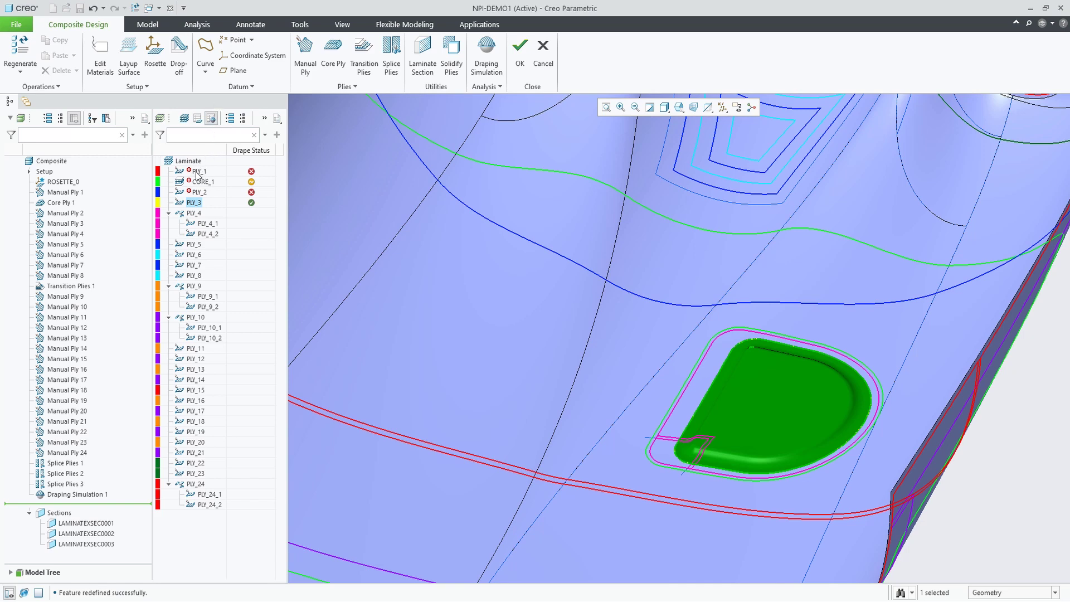
left_click(197, 172)
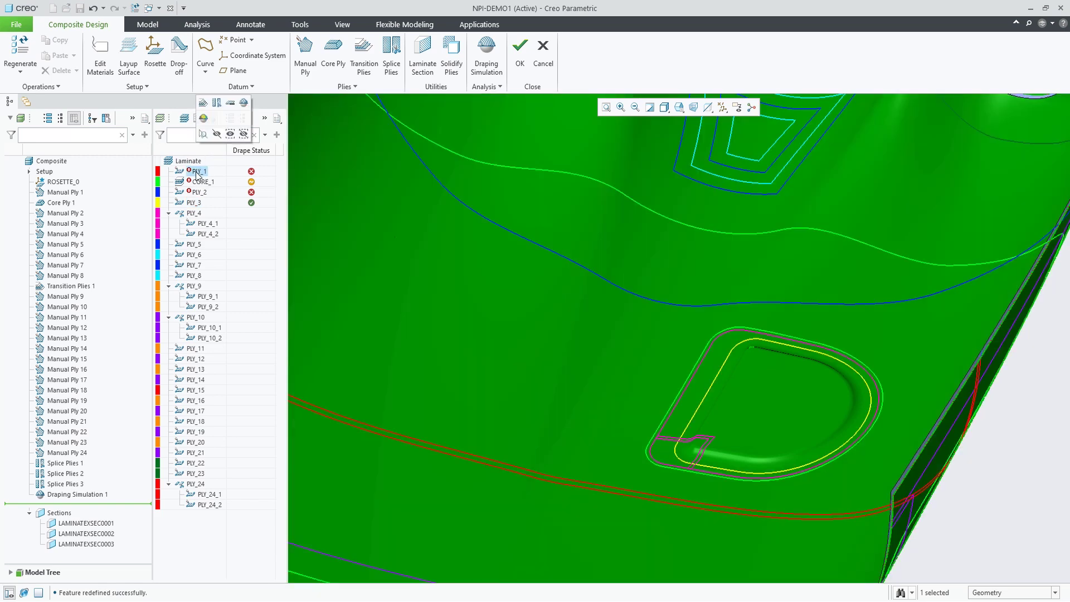
left_click(203, 118)
scroll(699, 387, "down", 5)
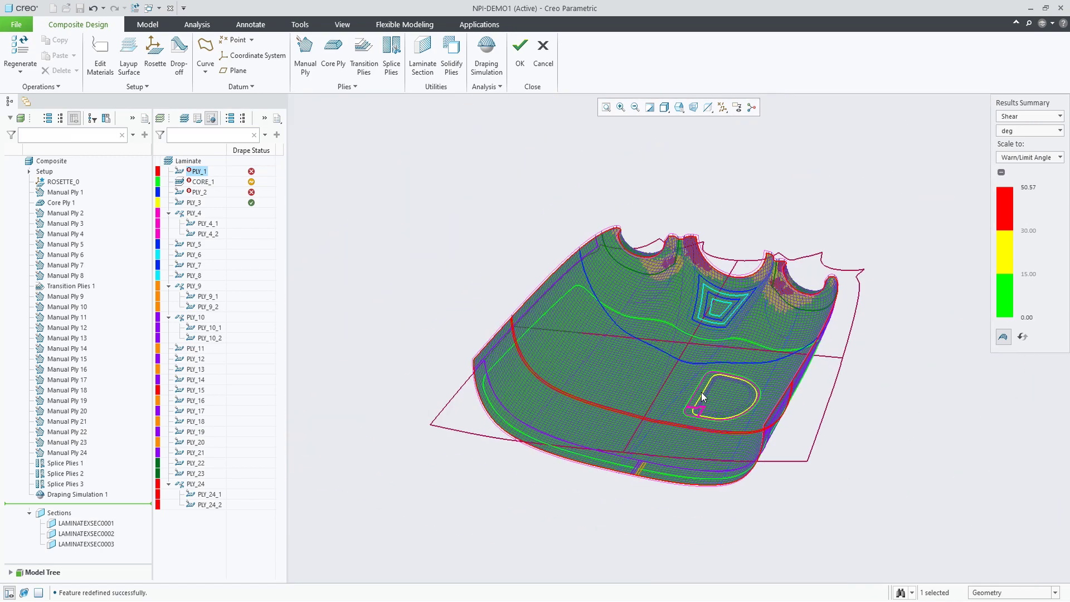
scroll(701, 392, "up", 2)
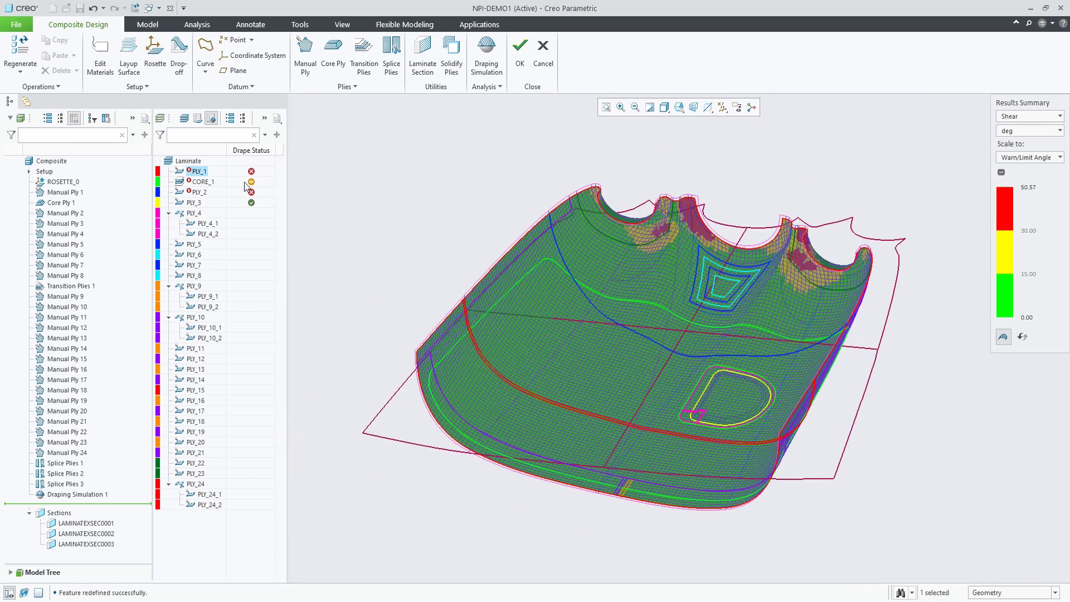
- Display CORE_1 and PLY_2 drape results and orbit to inspect CORE_1's 17.64 deg shear
left_click(202, 182)
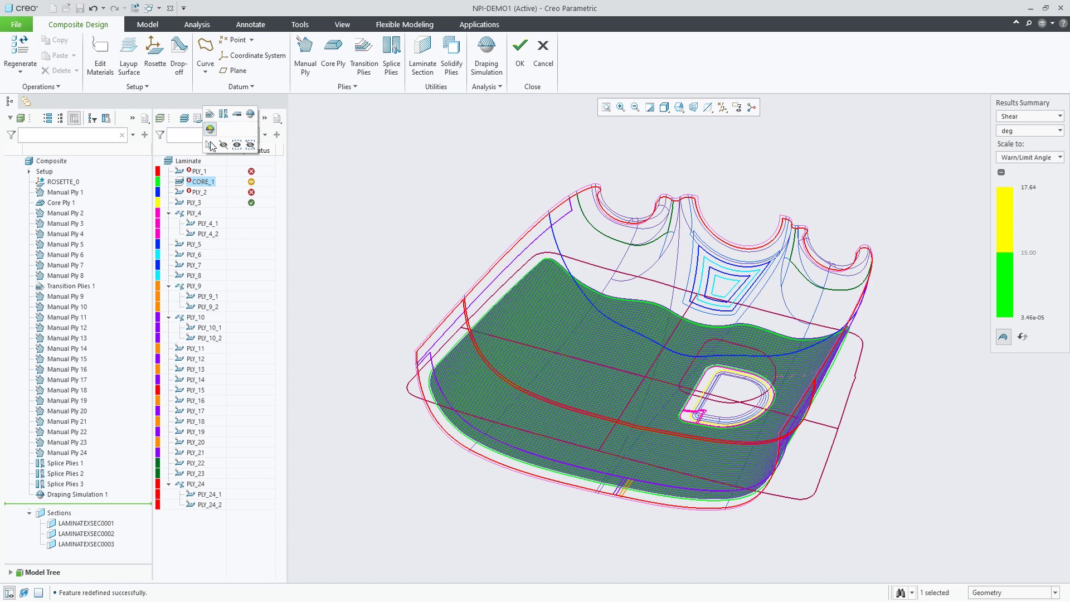
left_click(197, 192)
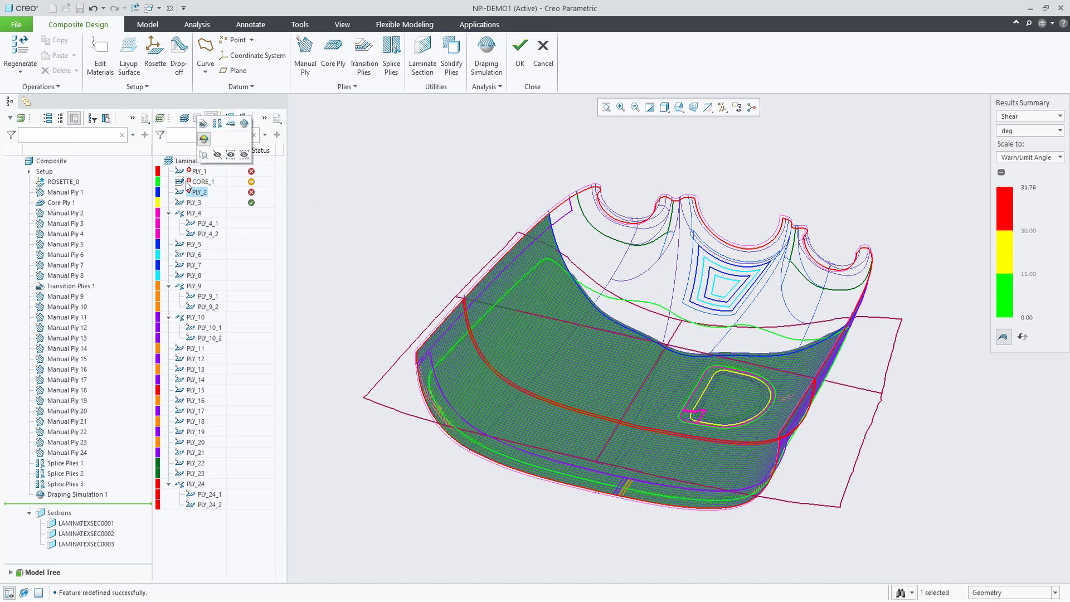
left_click(433, 171)
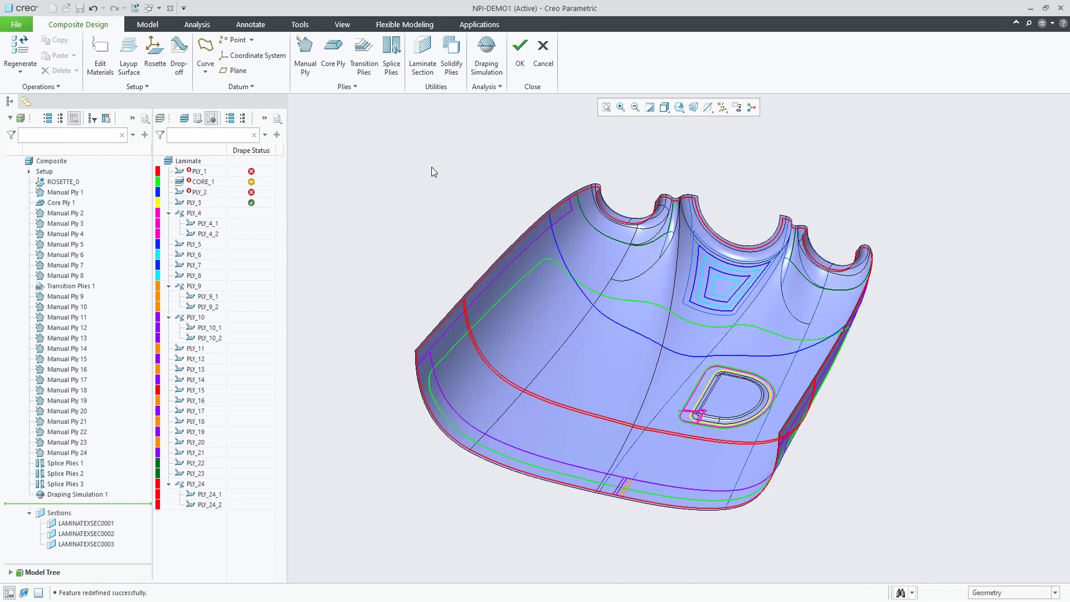
left_click(209, 183)
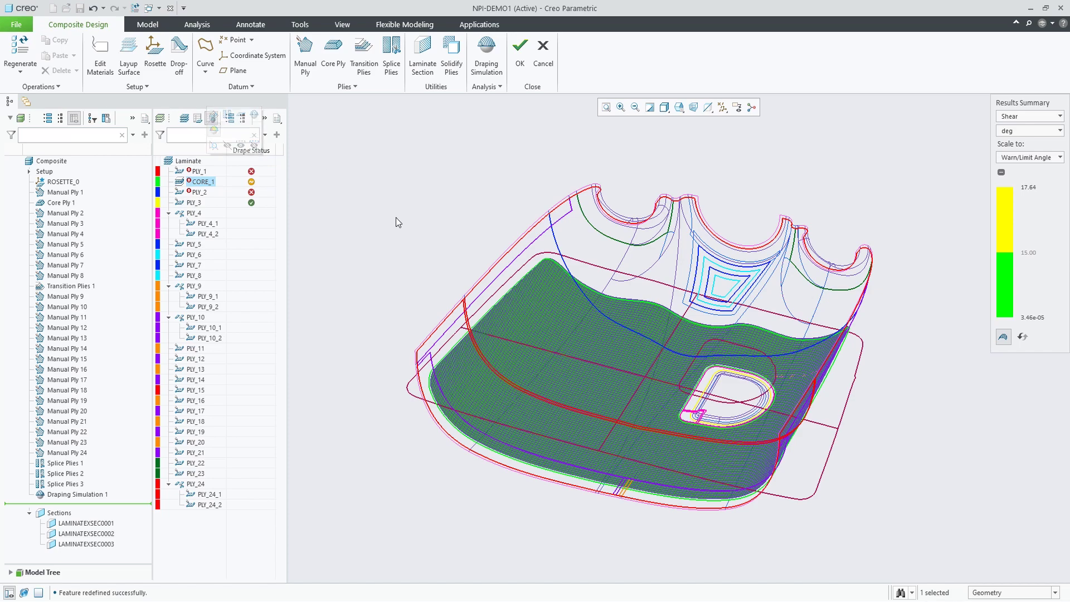
mouse_move(398, 223)
middle_mouse_down()
mouse_move(396, 232)
mouse_move(402, 203)
mouse_move(402, 229)
middle_mouse_up()
left_click(207, 182)
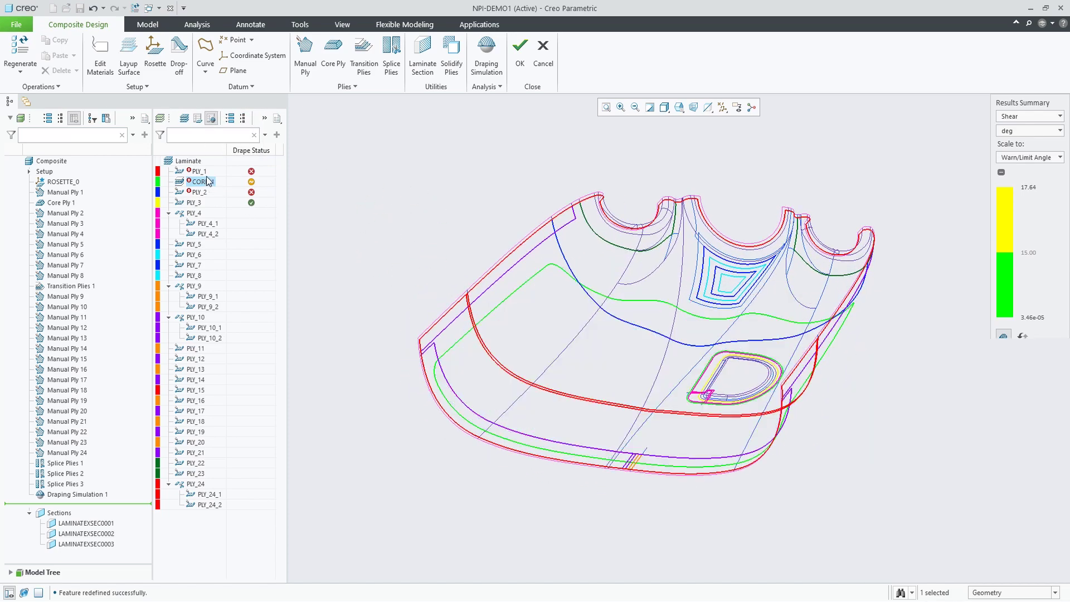
- Review the CORE_1, PLY_2 and PLY_3 sets in Draping Simulation 1, then accept it
left_click(242, 111)
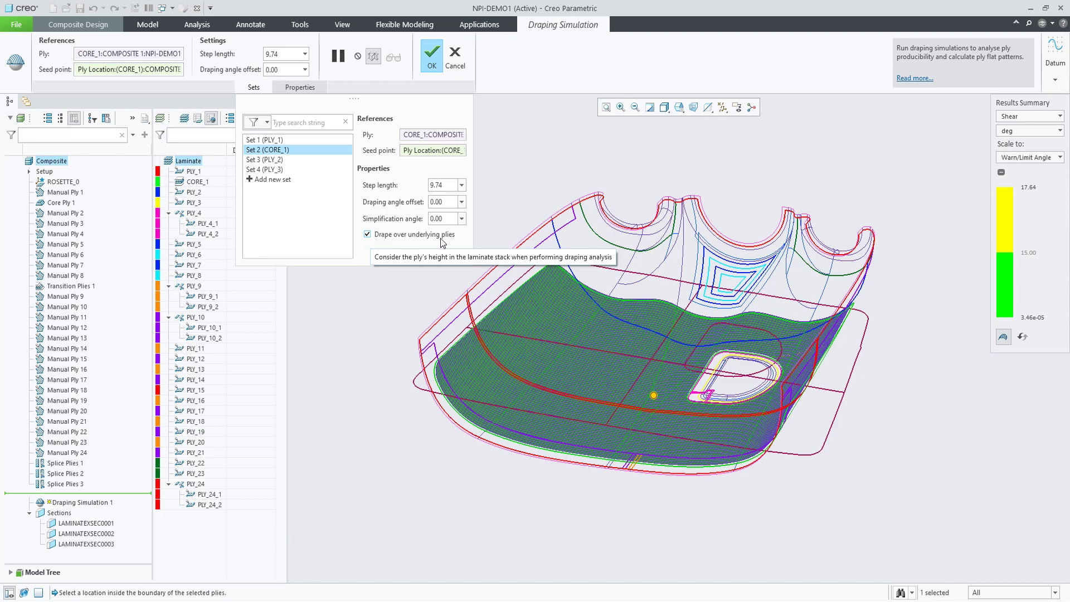
left_click(277, 160)
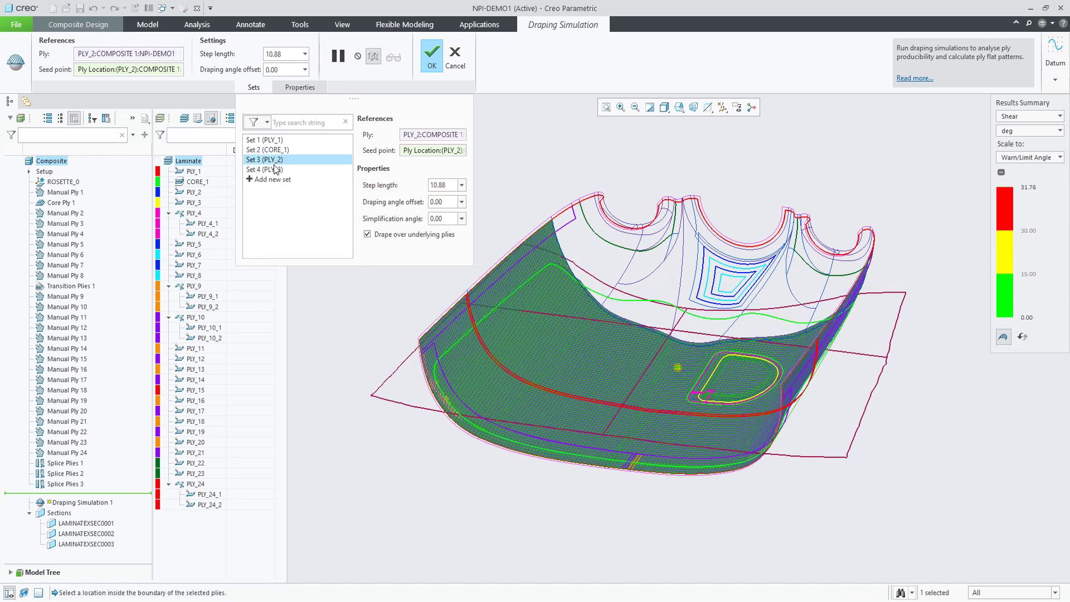
left_click(273, 170)
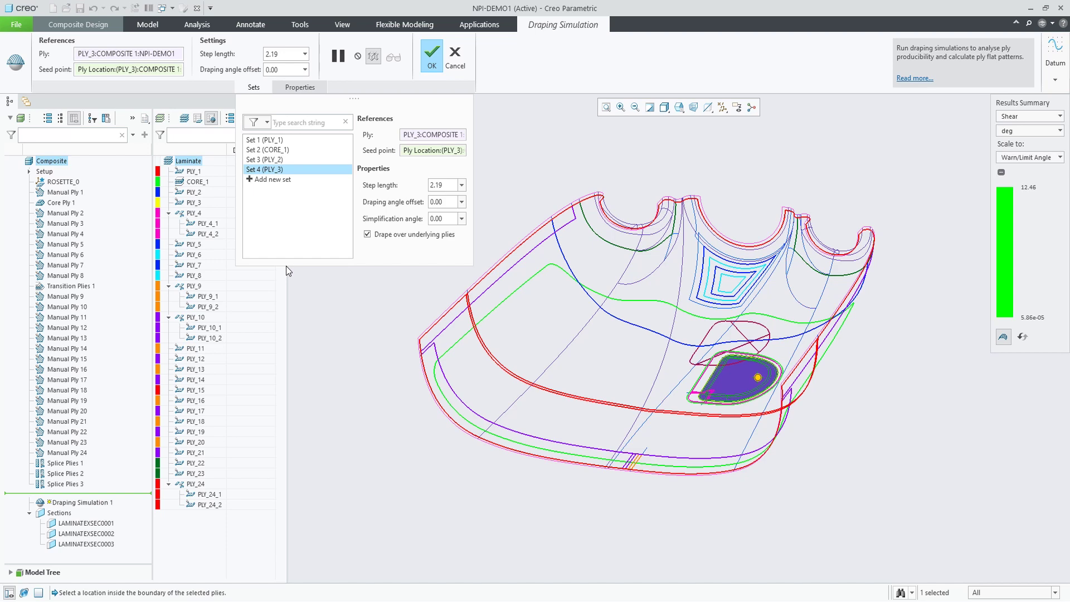
left_click(429, 55)
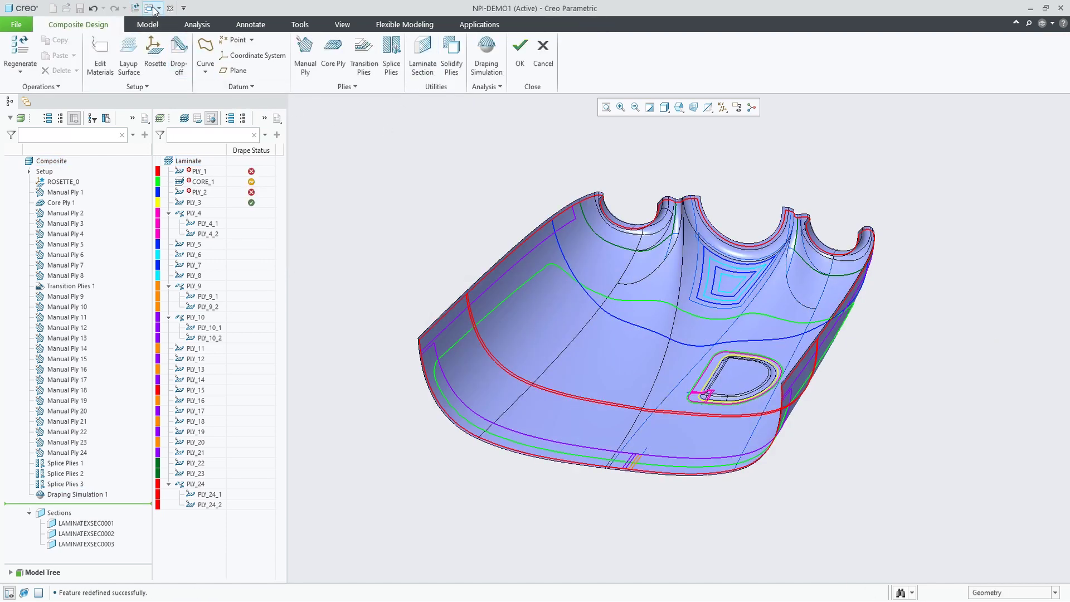
- Switch to the UNDERLYING-EXAMPLE.PRT window, confirming to leave the current edit
left_click(155, 9)
left_click(166, 22)
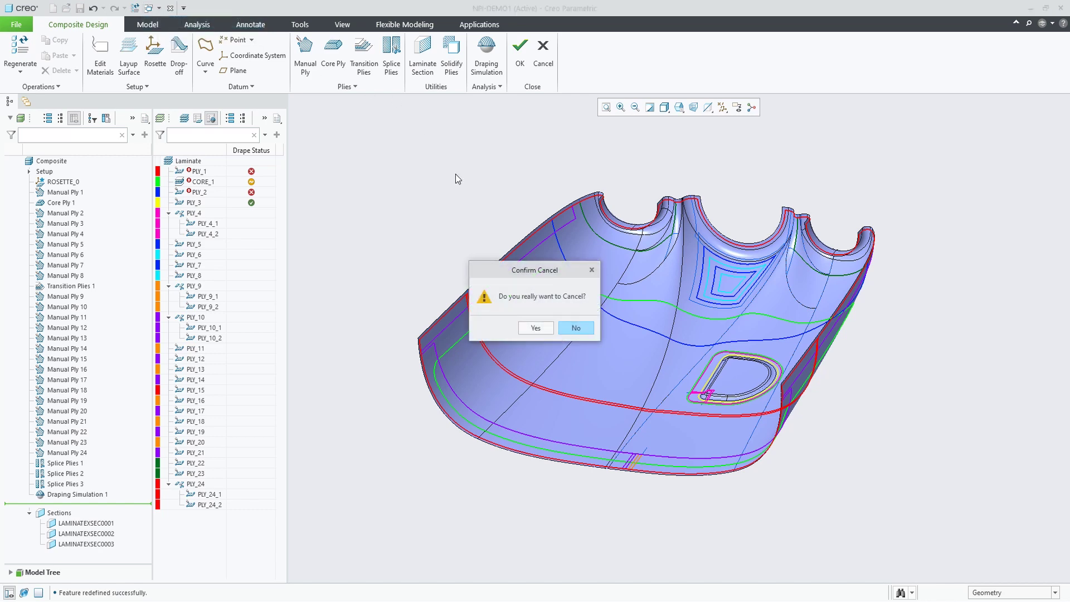
left_click(535, 327)
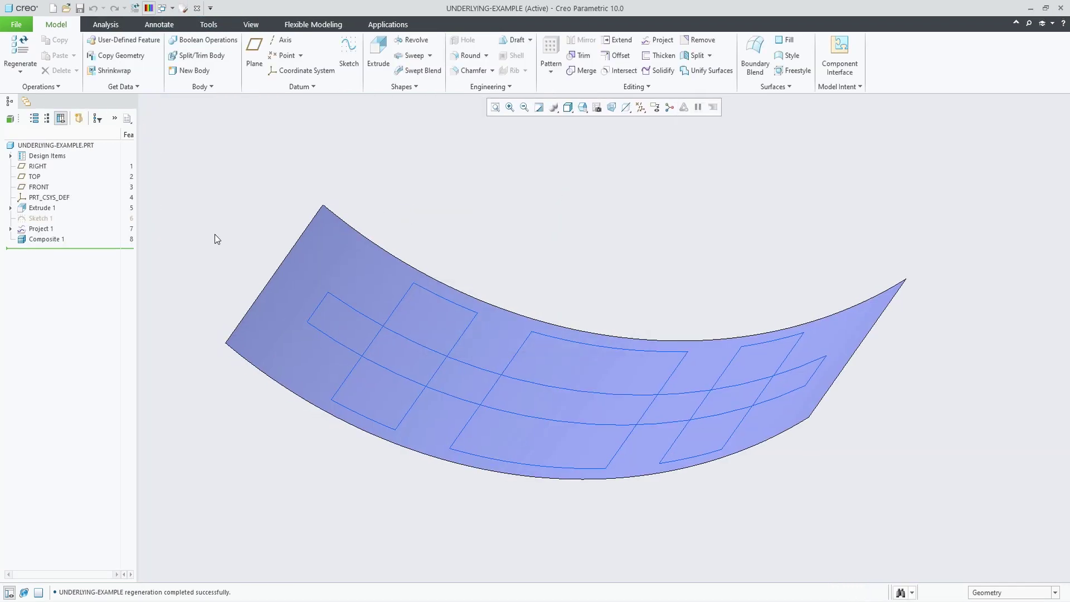
- Edit Composite 1's Draping Simulation 1, showing PLY_3's shear peaking at 9.69 deg
left_click(32, 238)
left_click(41, 188)
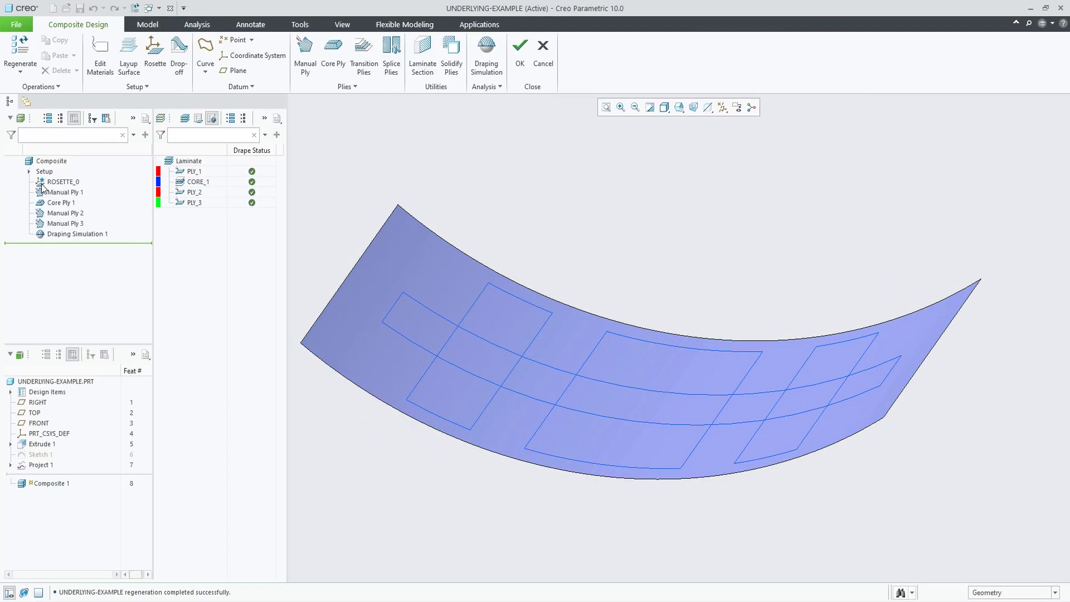
left_click(64, 235)
- Edit Draping Simulation 1 and view the drapes of Sets 1–4: PLY_1, PLY_2, CORE_1 and PLY_3
left_click(74, 182)
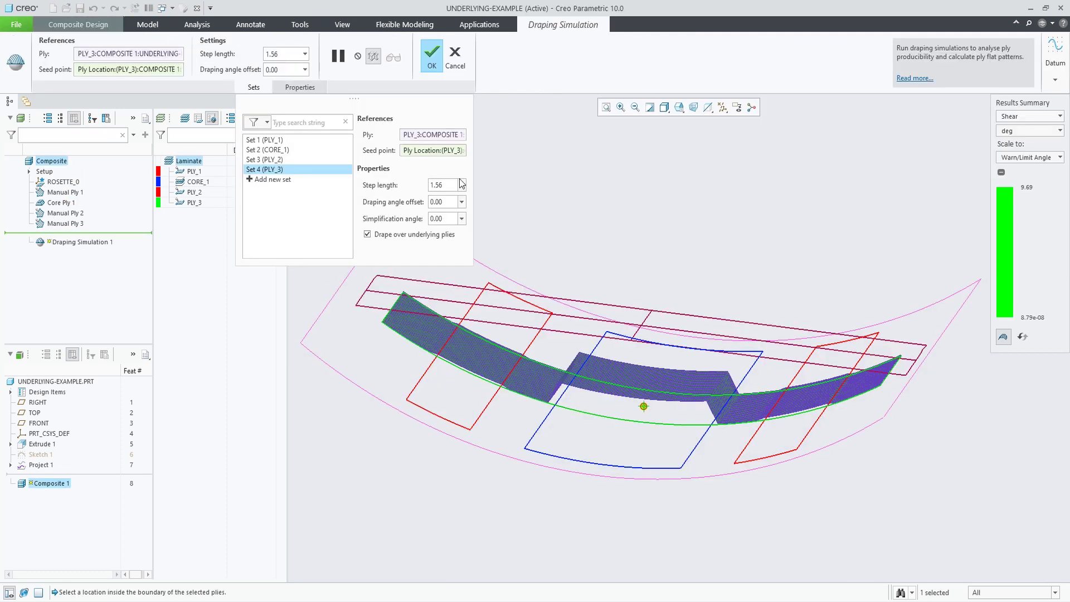
left_click(279, 141)
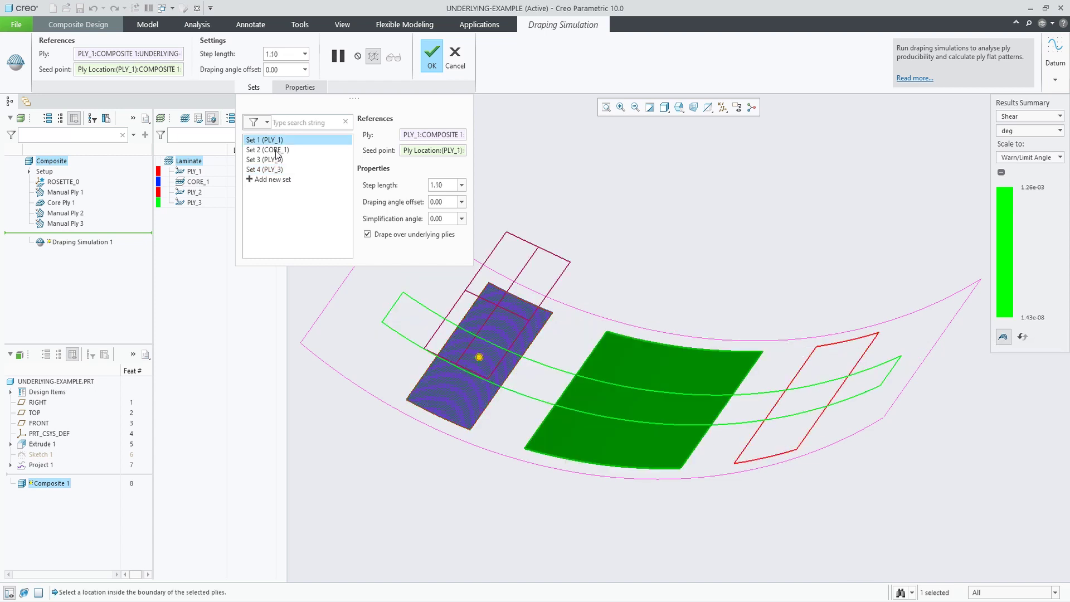
left_click(274, 161)
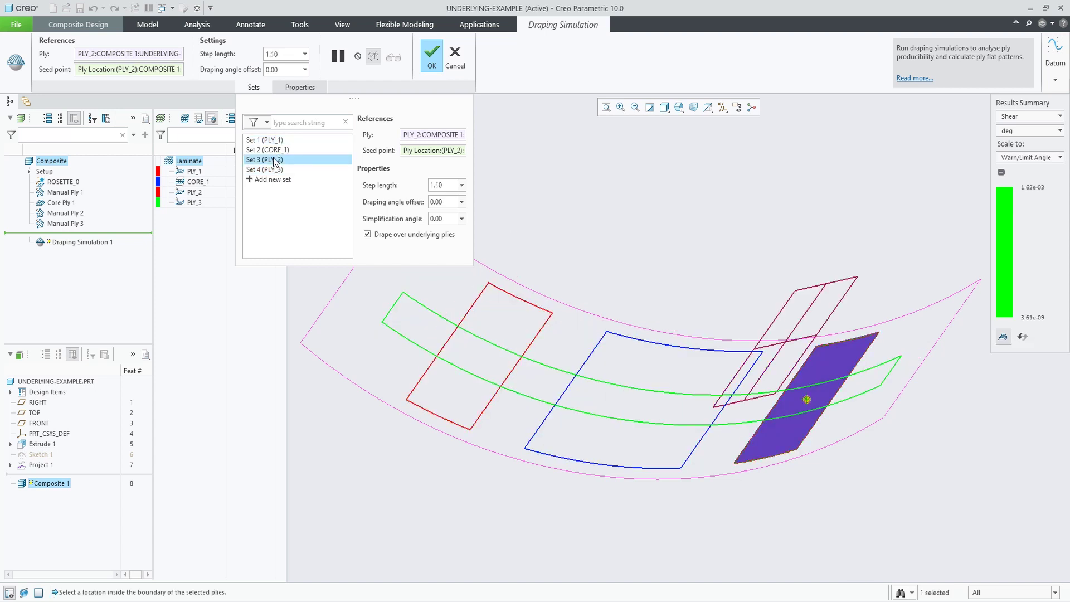
left_click(273, 149)
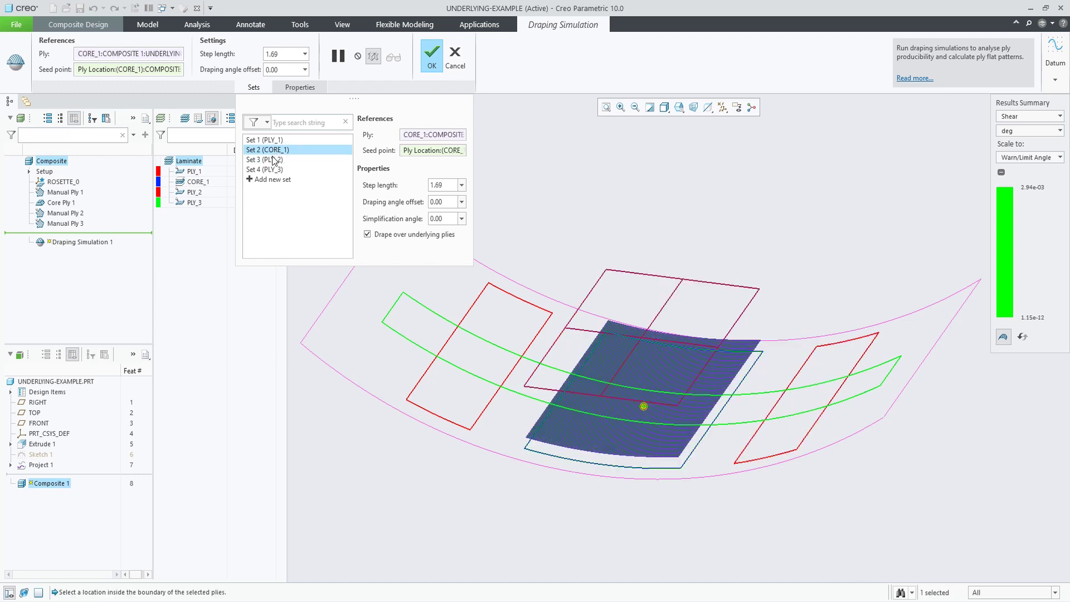
left_click(272, 170)
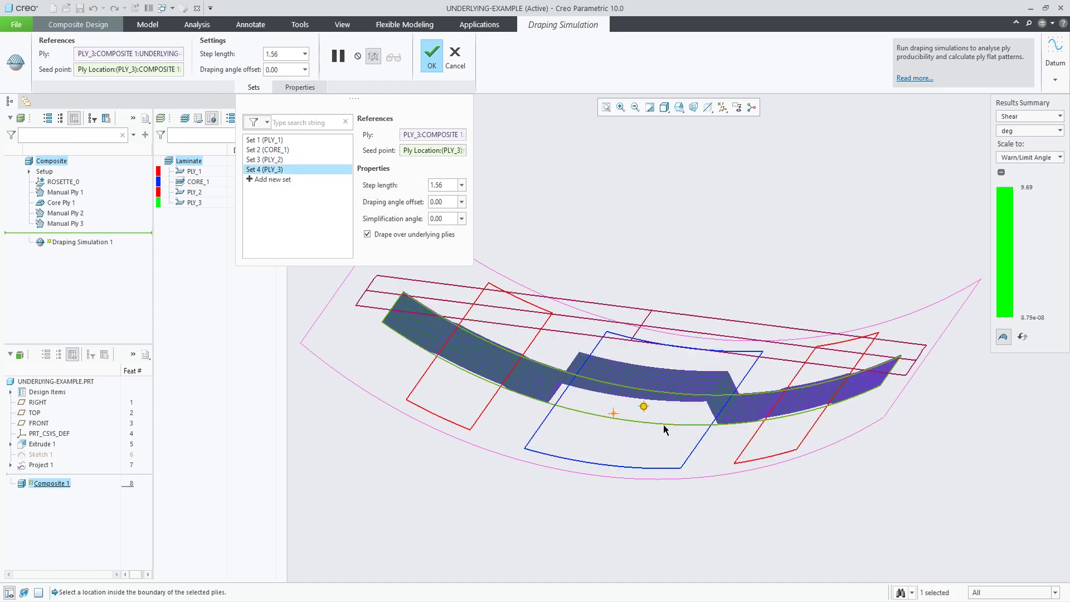
middle_click_drag(690, 388, 705, 372)
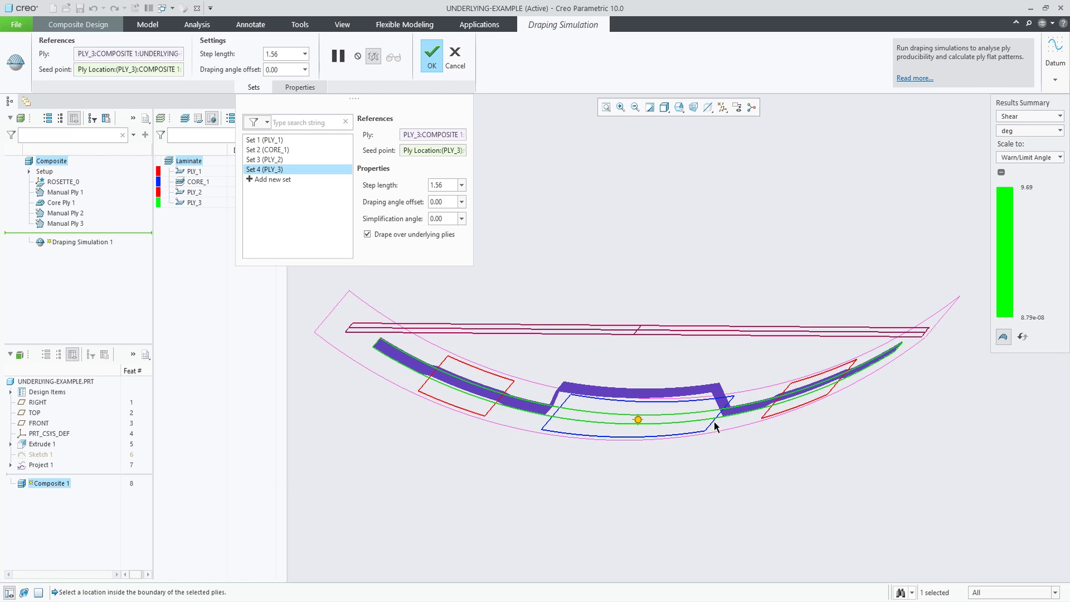
middle_click_drag(712, 428, 700, 444)
scroll(649, 400, "up", 2)
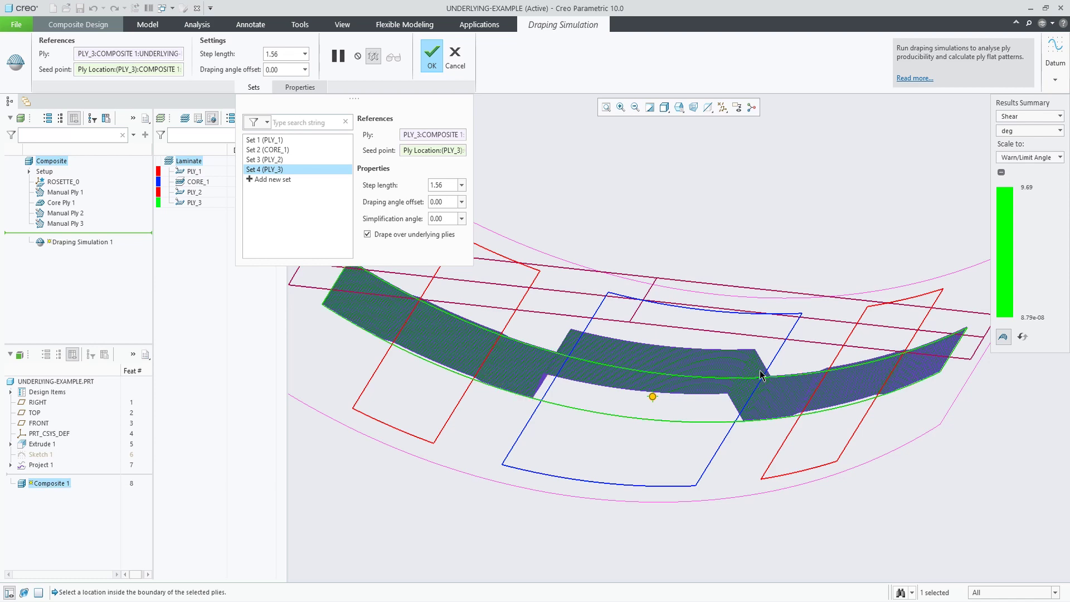
mouse_move(778, 377)
middle_mouse_down()
mouse_move(767, 375)
mouse_move(775, 353)
mouse_move(769, 363)
middle_mouse_up()
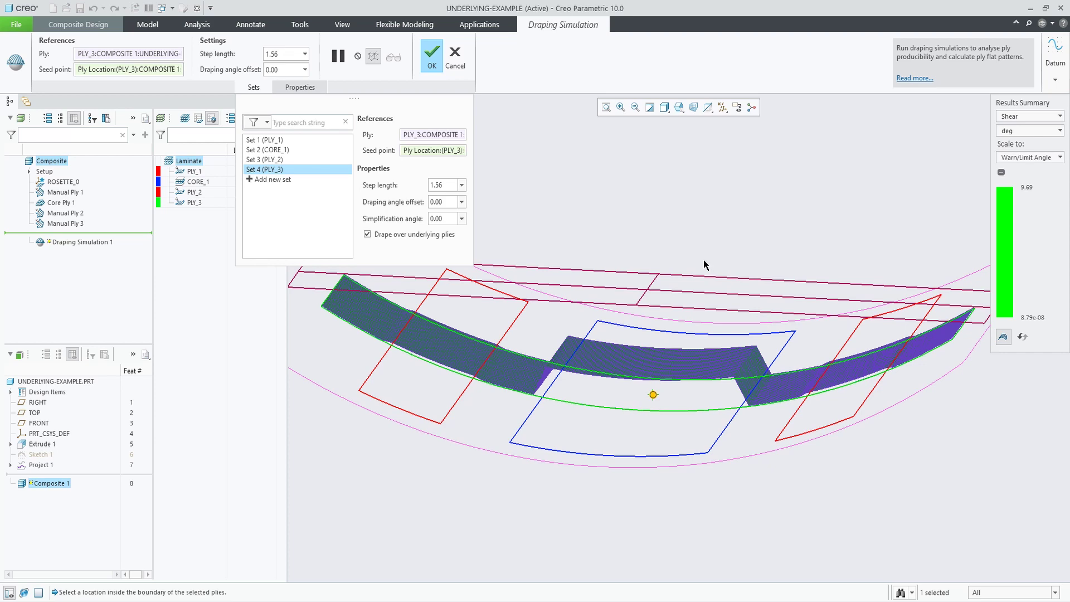
middle_click_drag(665, 322, 657, 289)
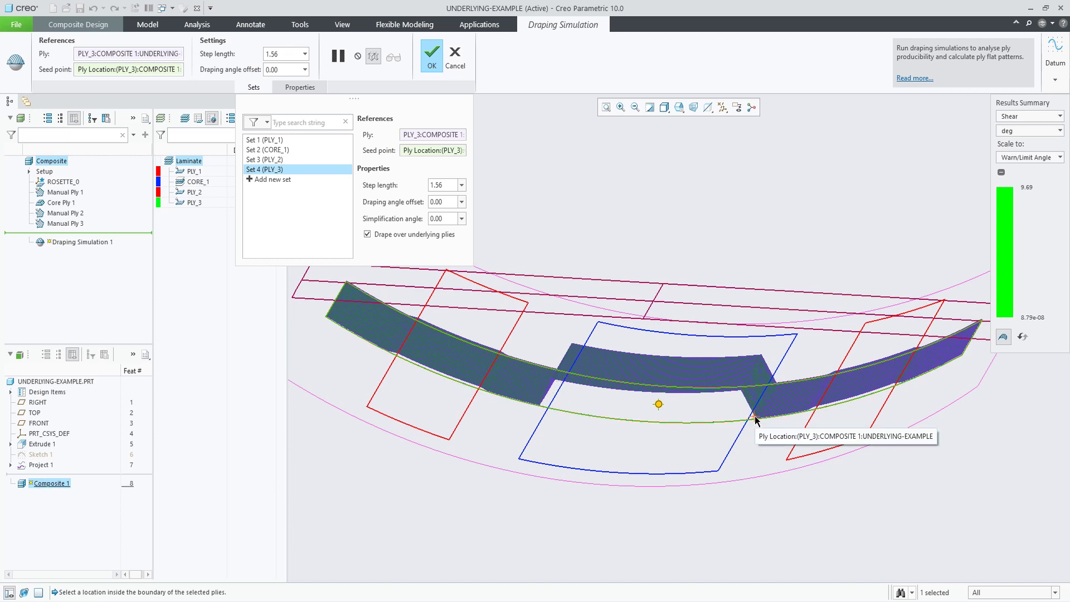
left_click(372, 236)
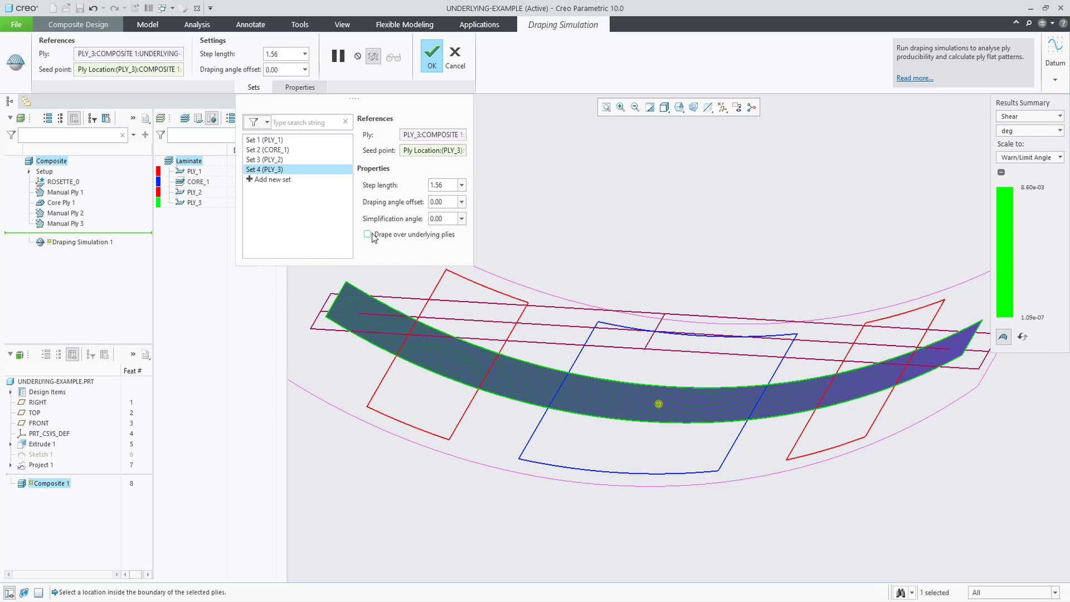
middle_click_drag(660, 399, 642, 398)
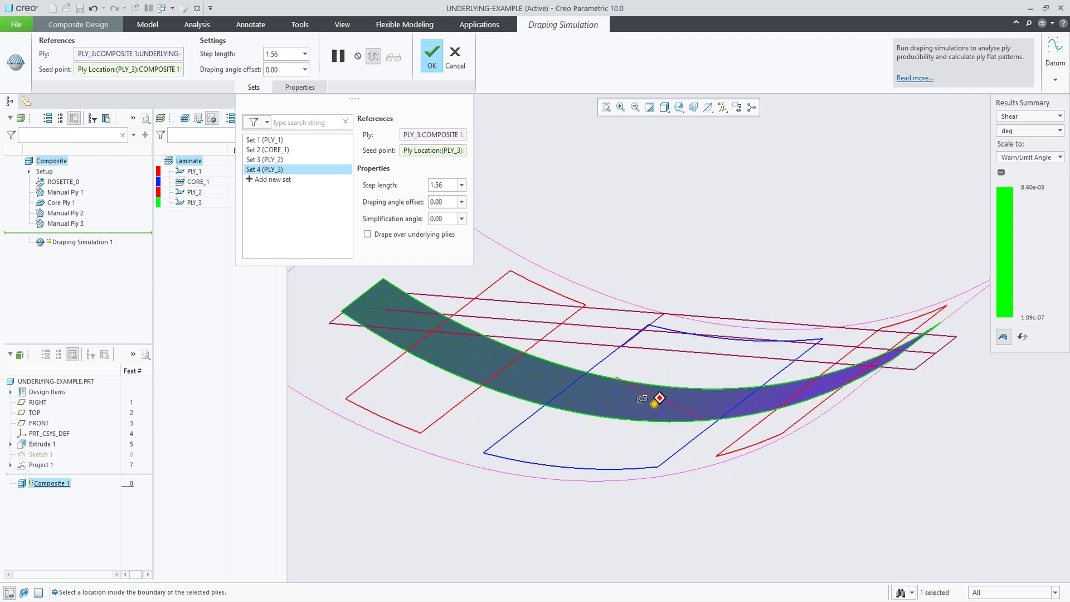
left_click(381, 236)
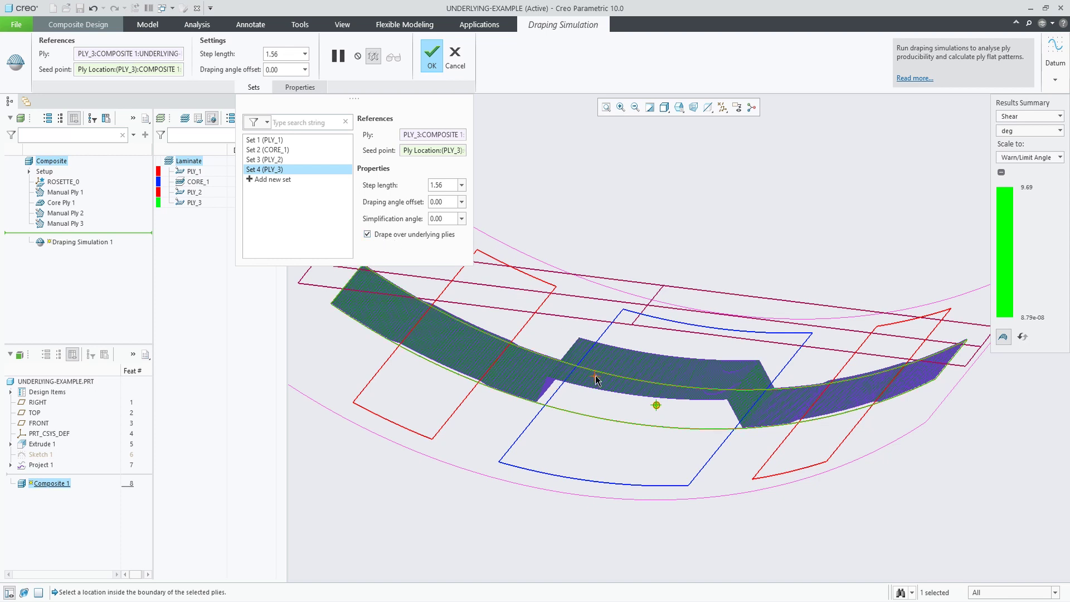
scroll(589, 362, "down", 3)
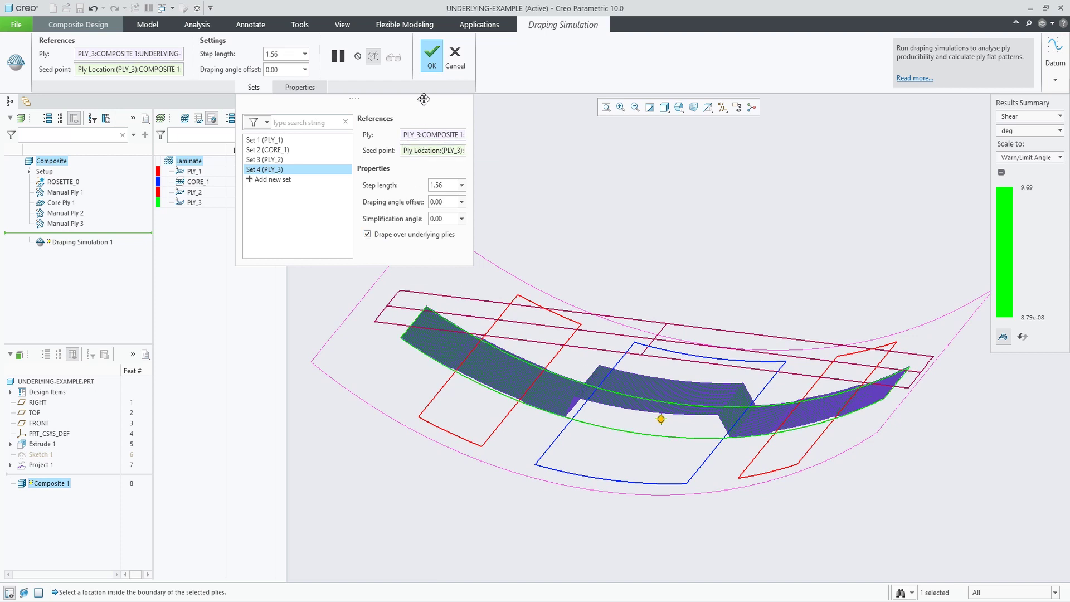
- Apply the draping simulation and switch to the NPI-DEMO1.PRT window, confirming Yes
left_click(432, 64)
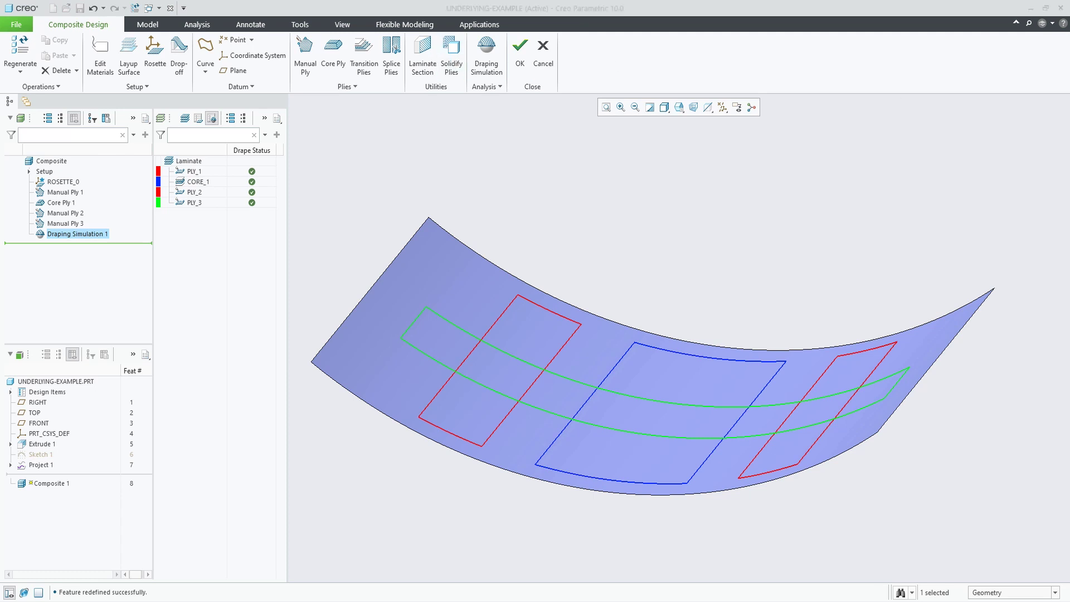
left_click(159, 8)
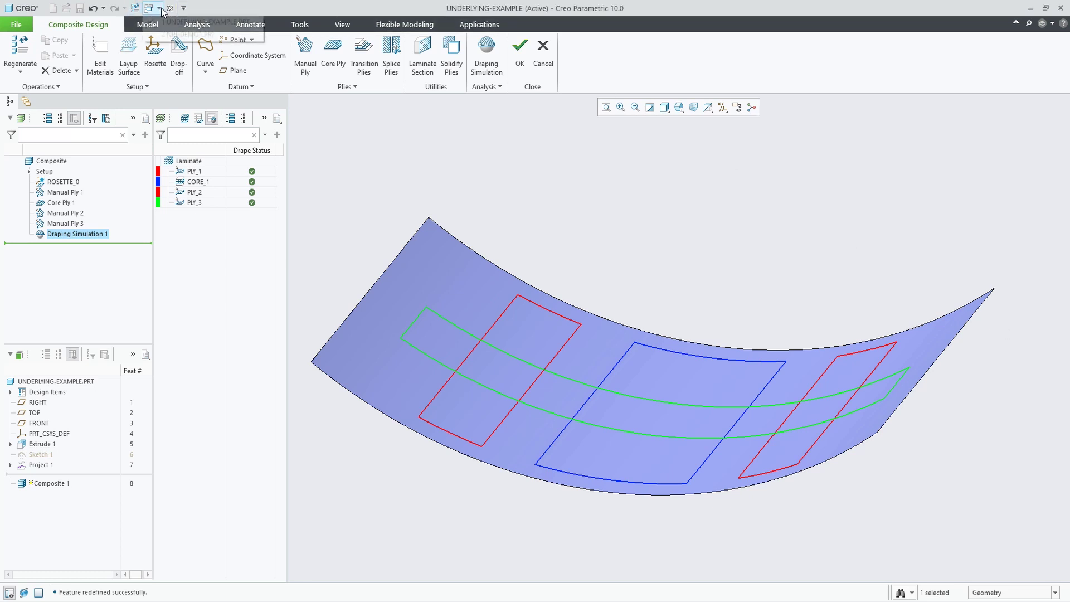
left_click(184, 34)
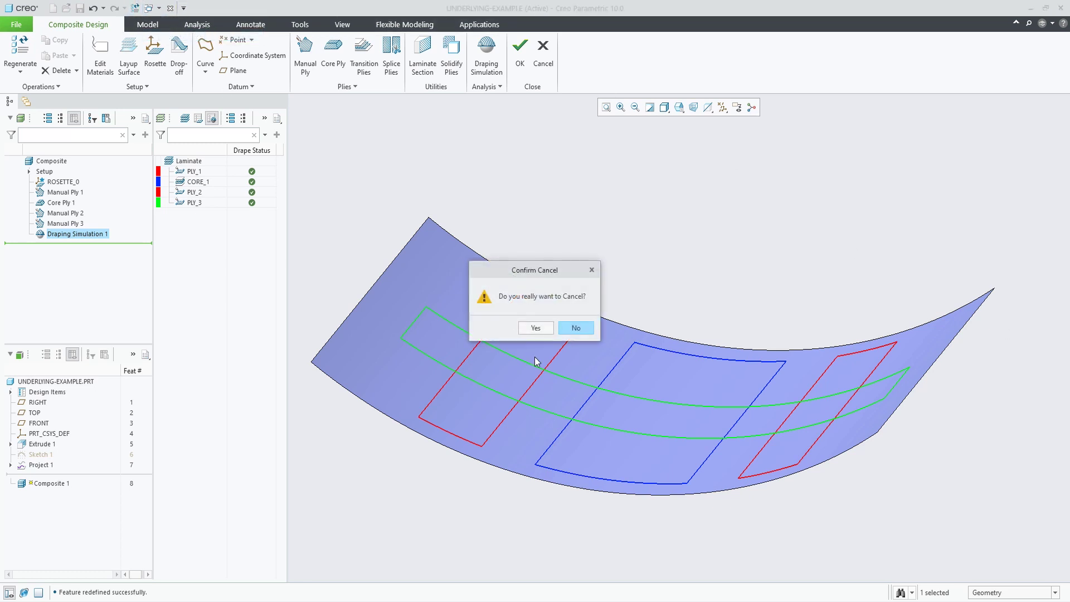
left_click(536, 329)
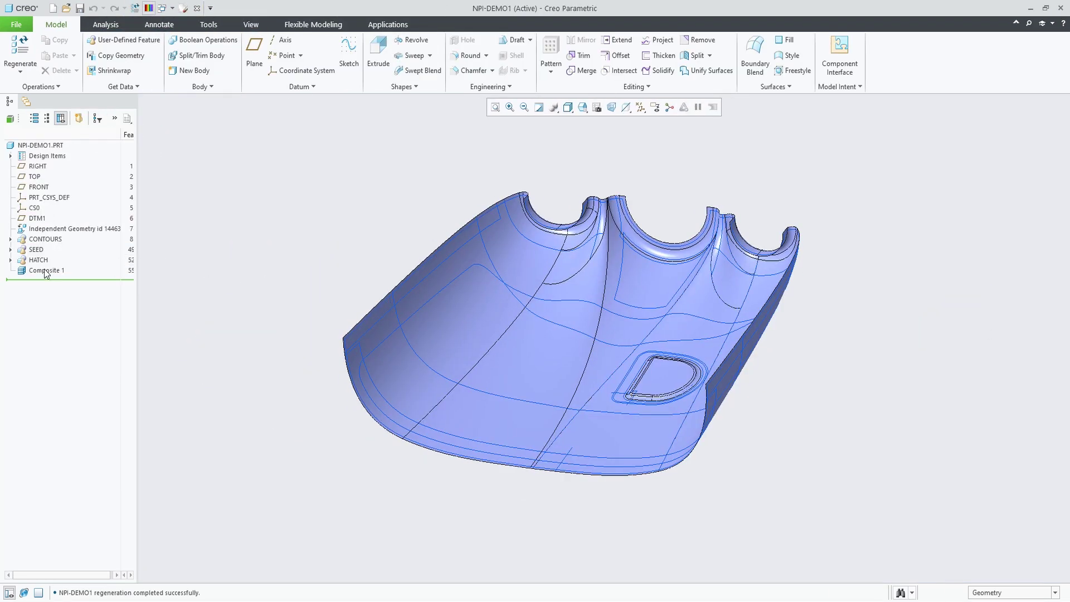
- Edit Composite 1 and start a new draping simulation for PLY_22 and PLY_23 together
left_click(52, 215)
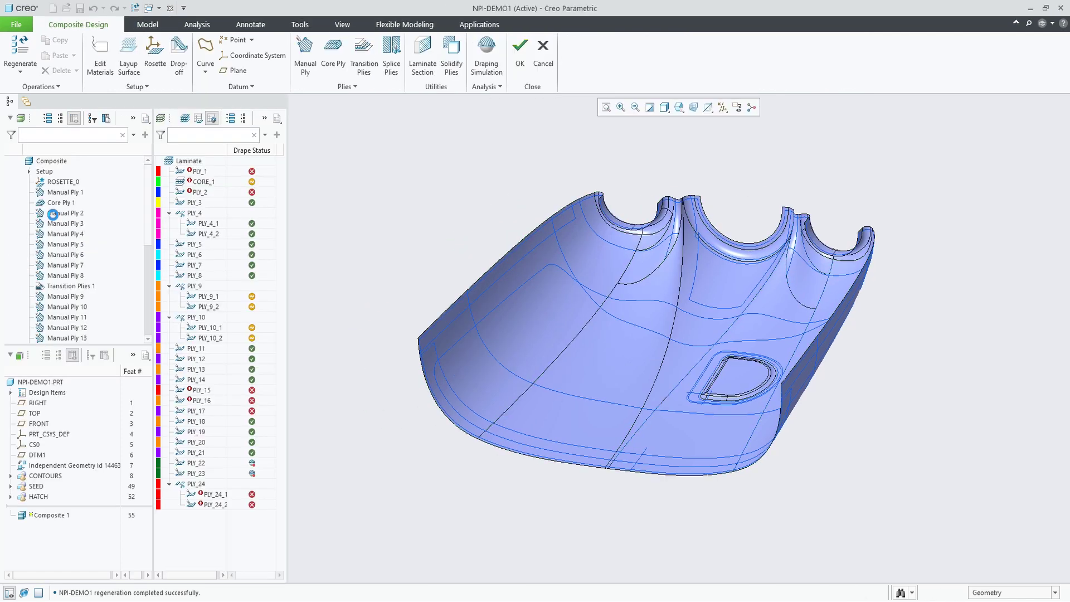
left_click(10, 355)
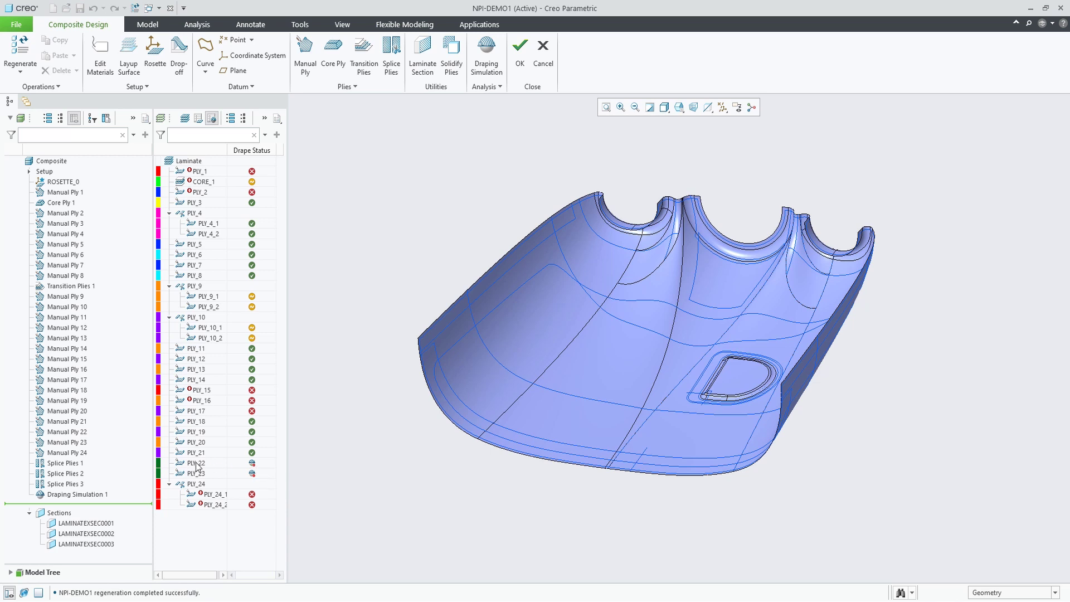
left_click(196, 463)
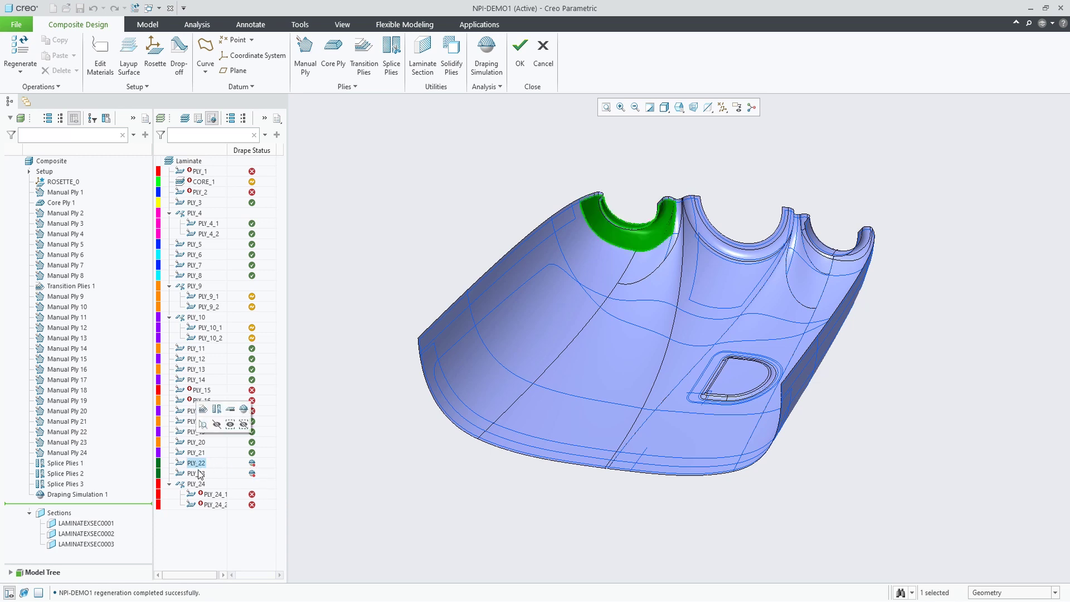
left_click(199, 473, "ctrl")
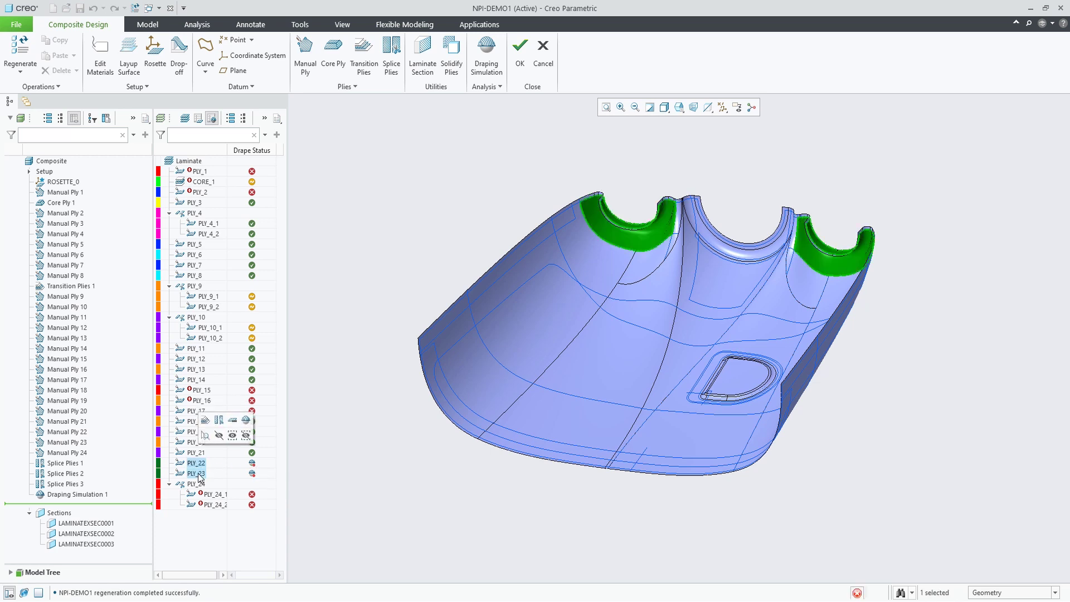
left_click(246, 422)
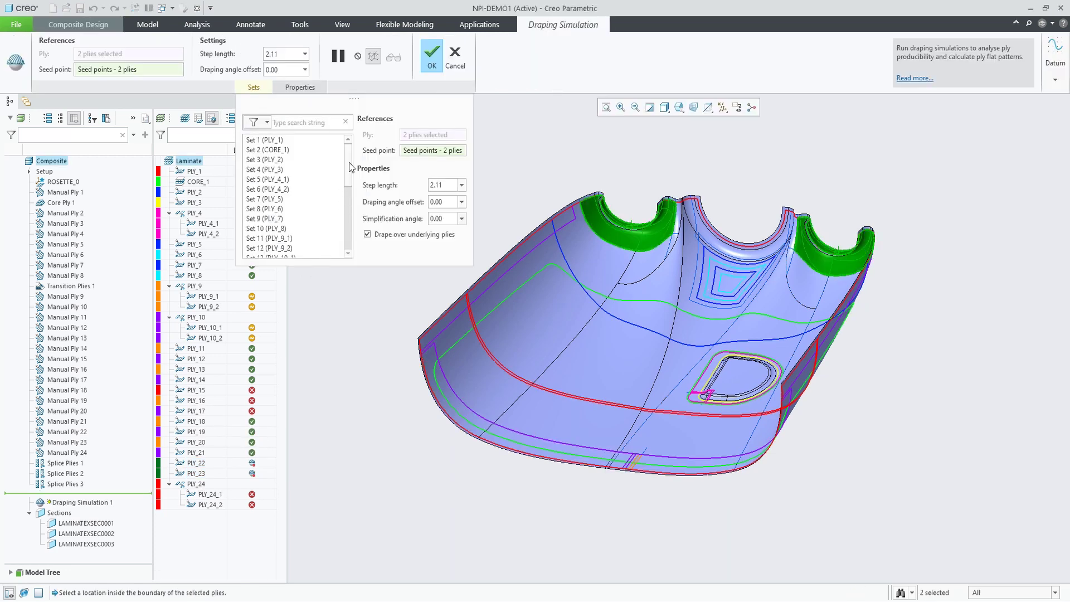
- Filter the Sets list to failed drapes only, leaving Set 26 (PLY_22) and Set 27 (PLY_23)
left_click_drag(349, 177, 349, 235)
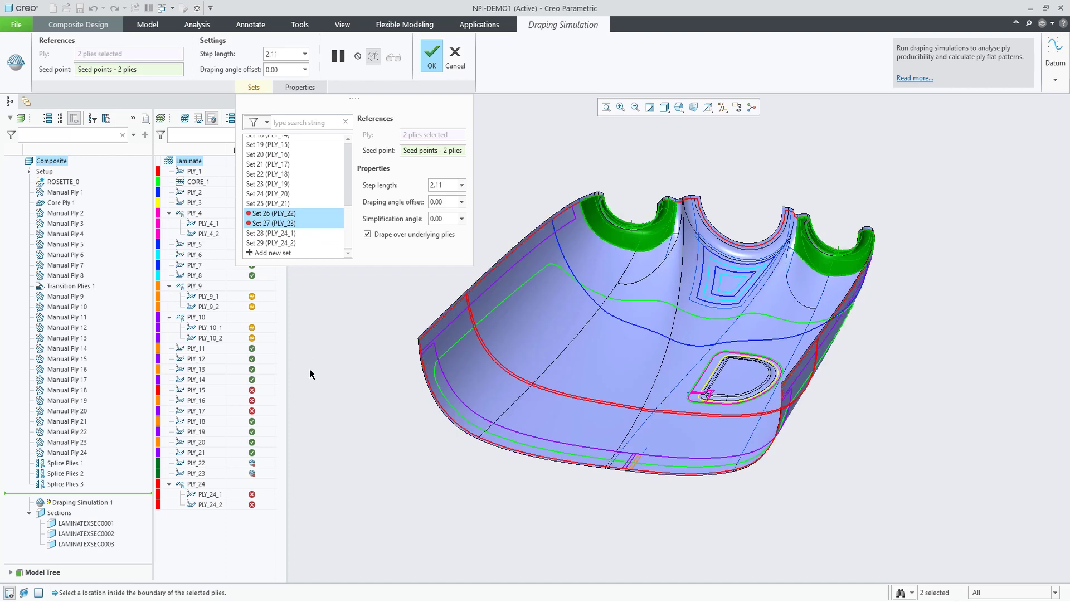
scroll(350, 192, "up", 6)
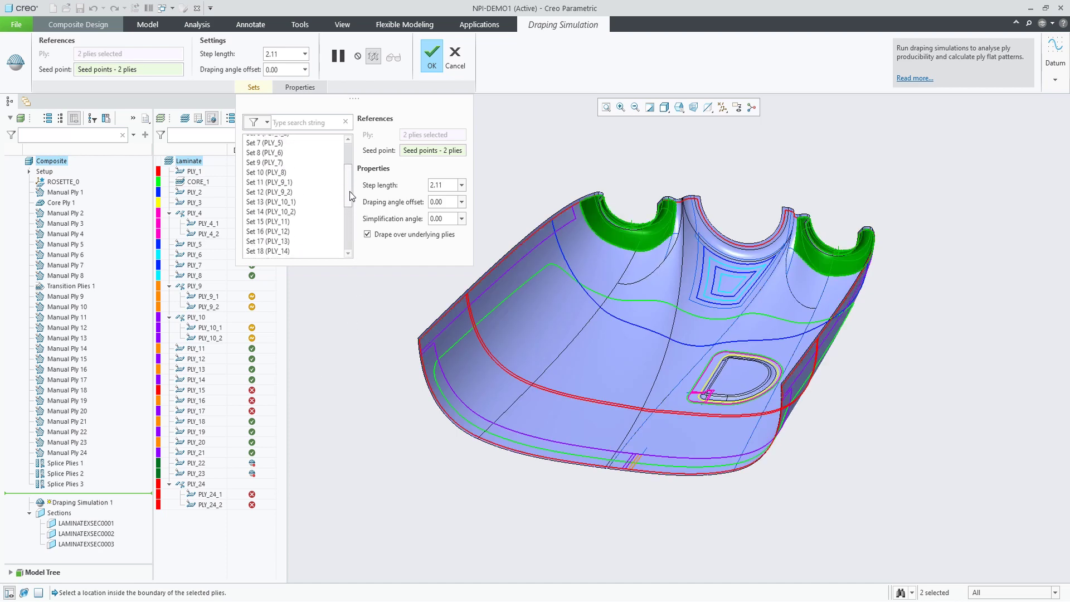
left_click(266, 122)
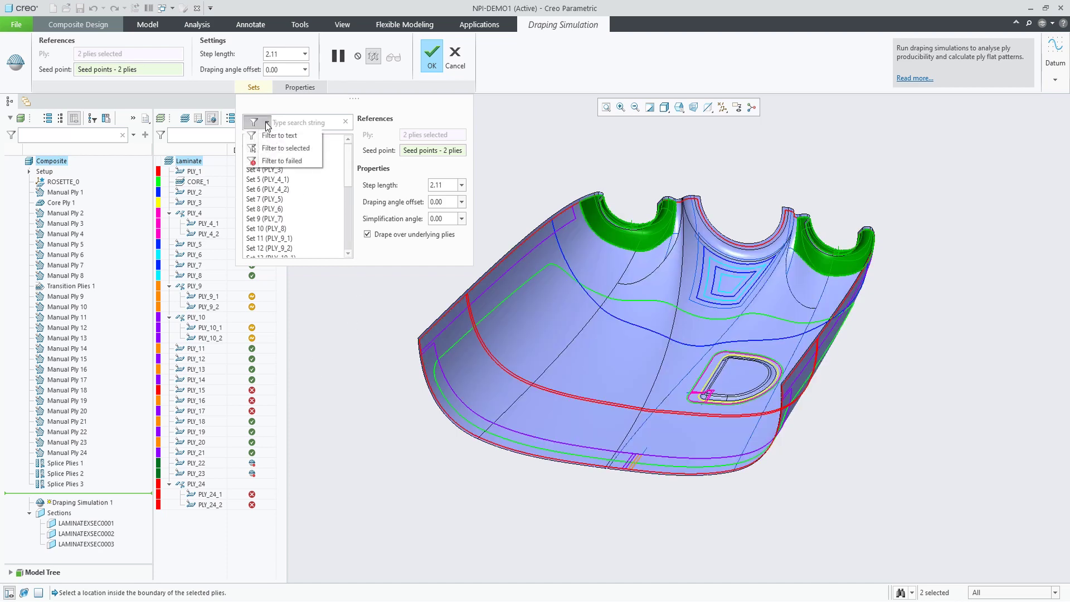
left_click(282, 162)
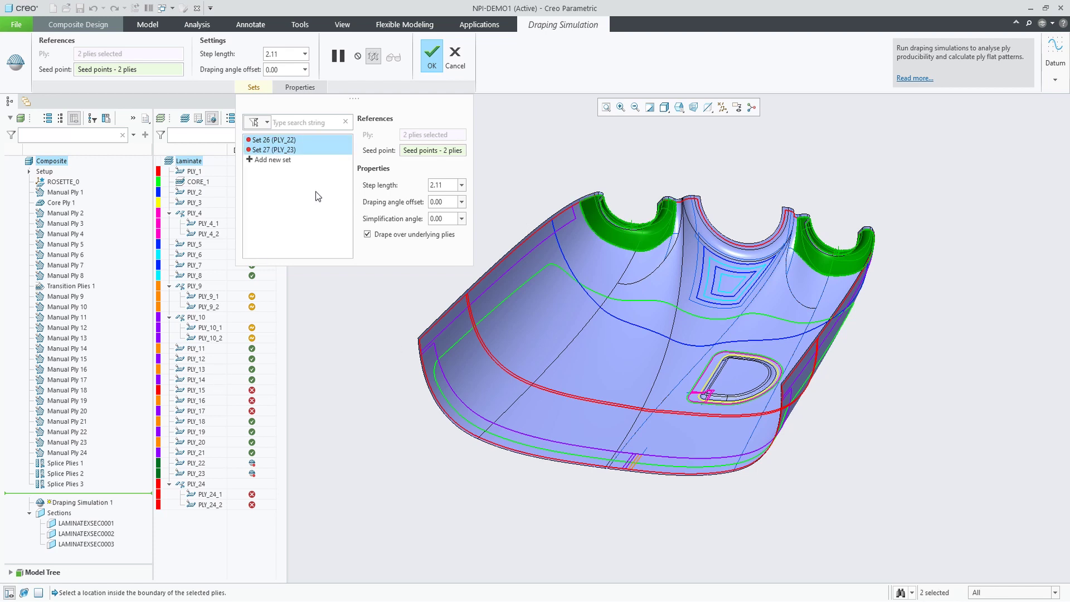
mouse_move(281, 149)
- Seed and drape Set 26 (PLY_22) and Set 27 (PLY_23), then list all sets again
left_click(618, 240)
left_click(278, 140)
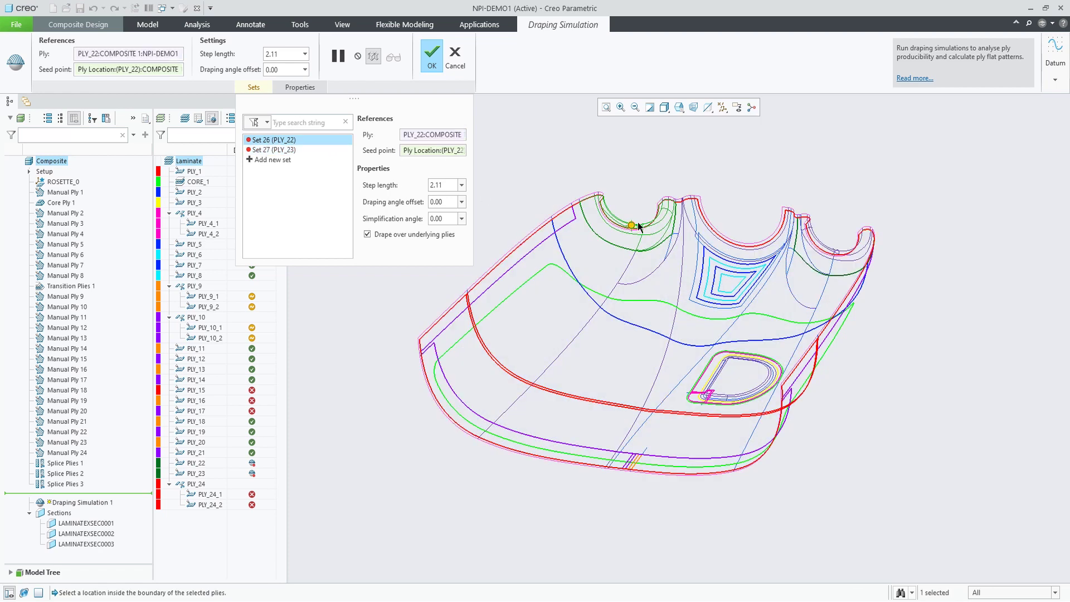
middle_click(631, 149)
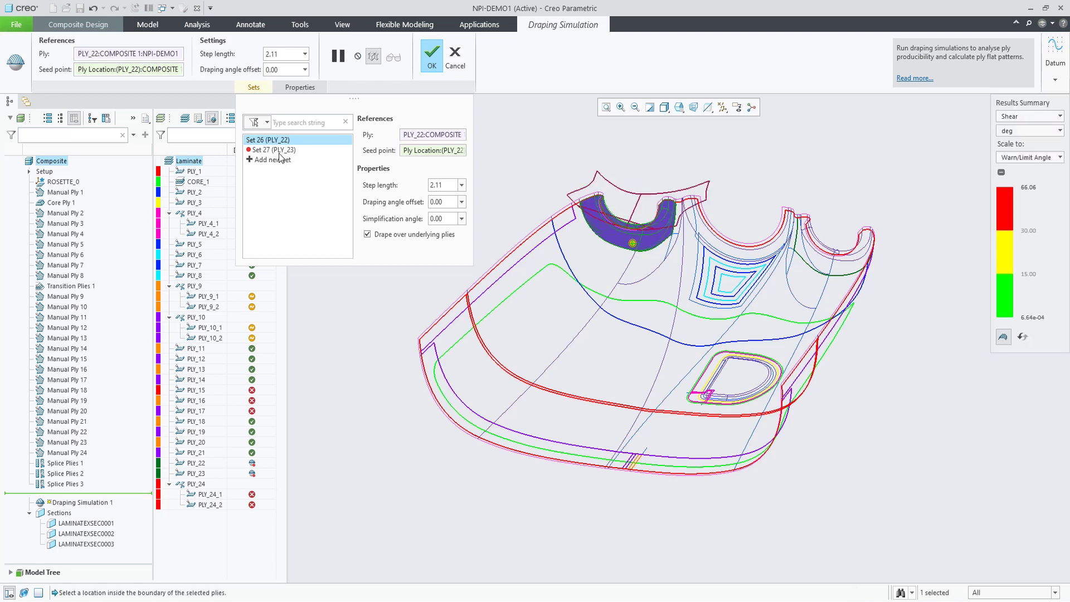
left_click(276, 150)
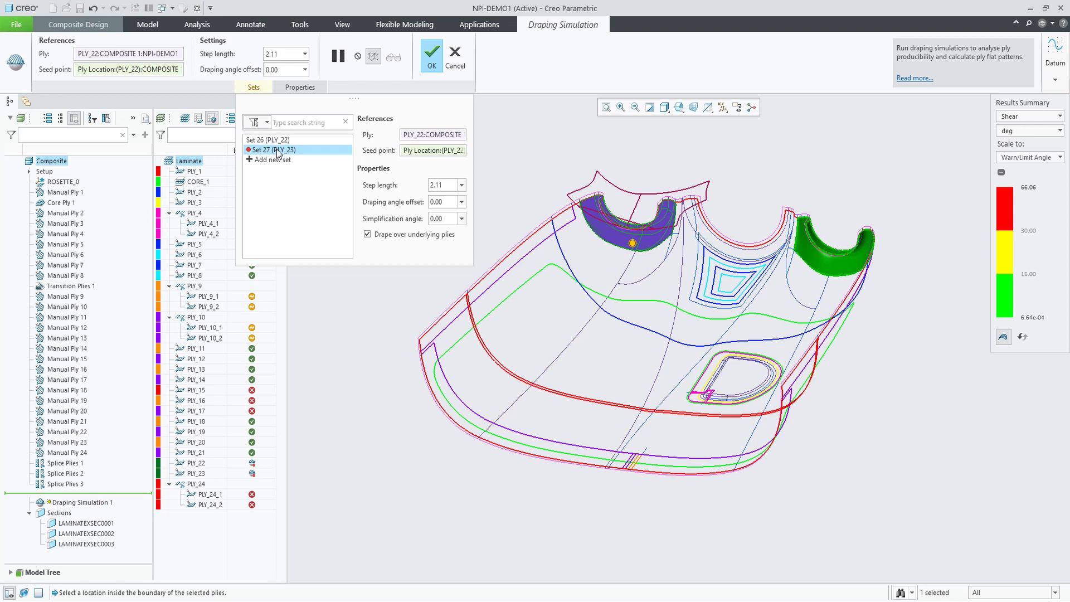
middle_click(836, 270)
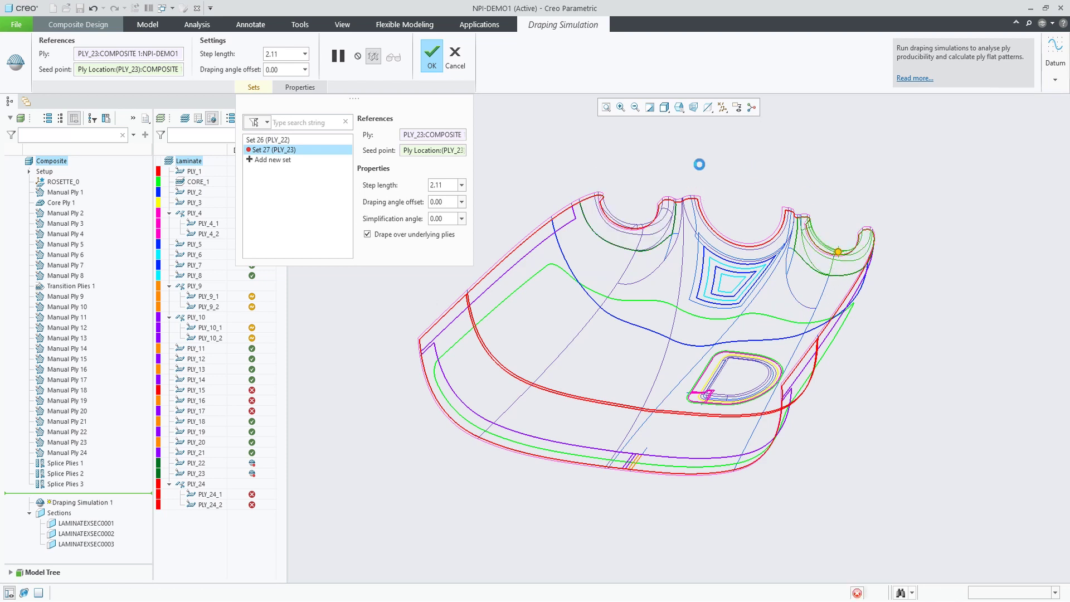
middle_click_drag(727, 183, 739, 232)
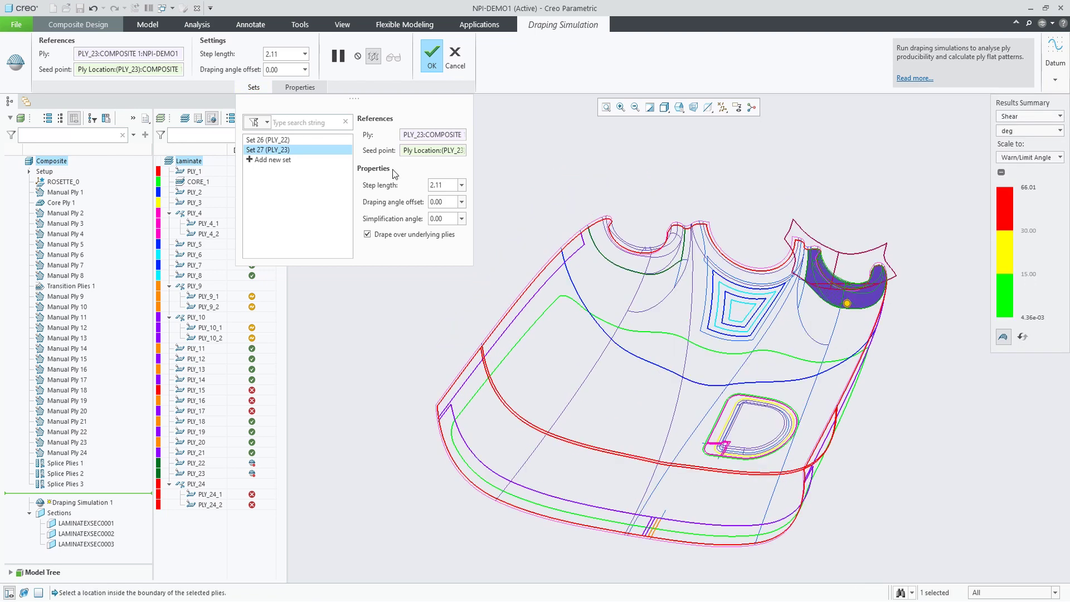
left_click(266, 123)
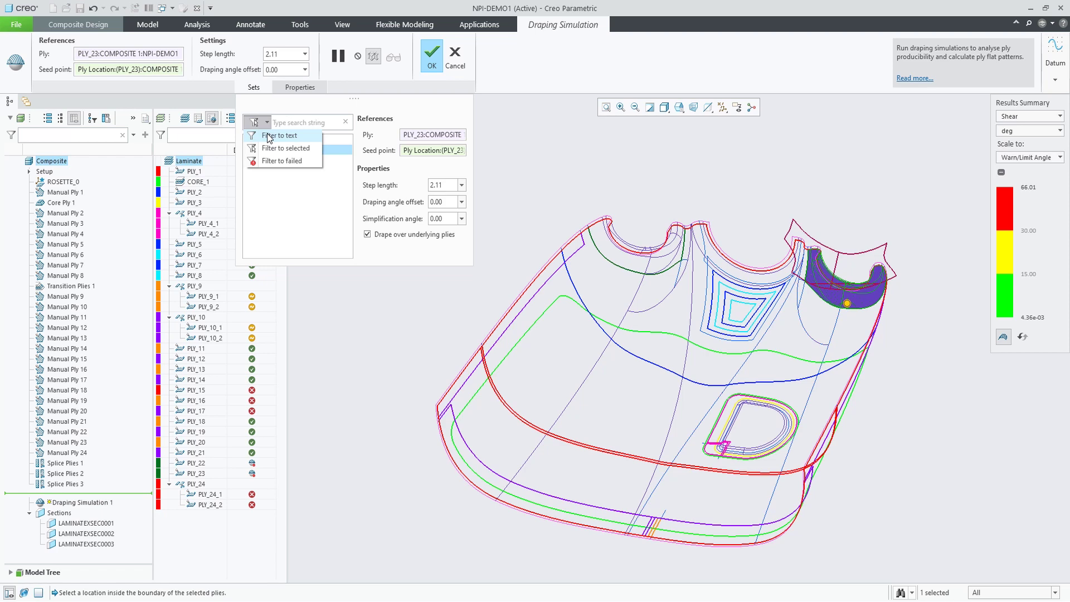
left_click(268, 136)
- Remove PLY_1's custom seed point so Set 1 drapes from the default seed (43.66° max shear)
left_click(272, 141)
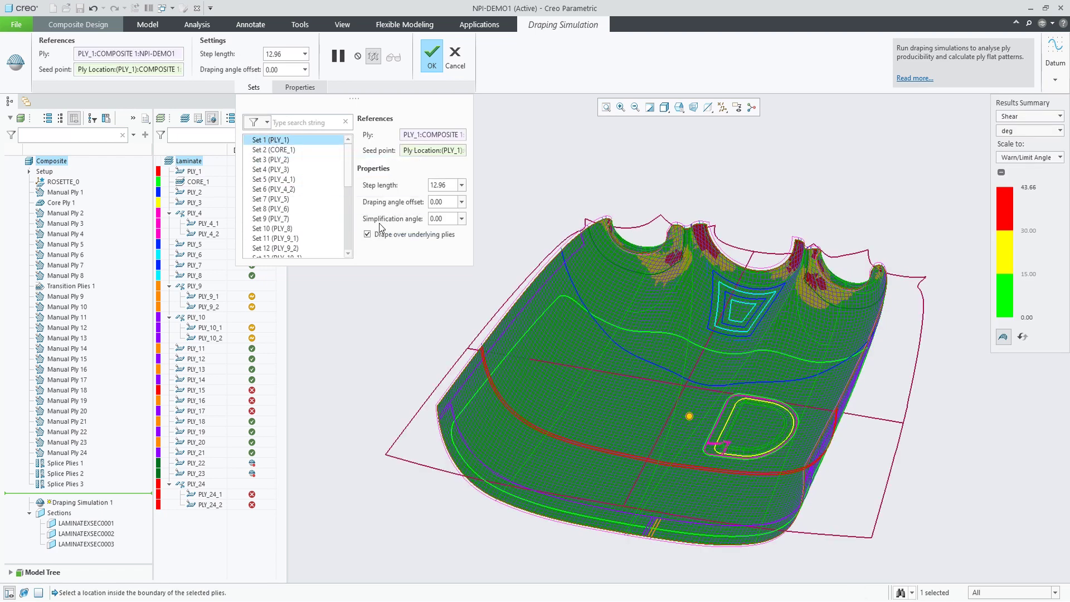
left_click(437, 150)
right_click(436, 151)
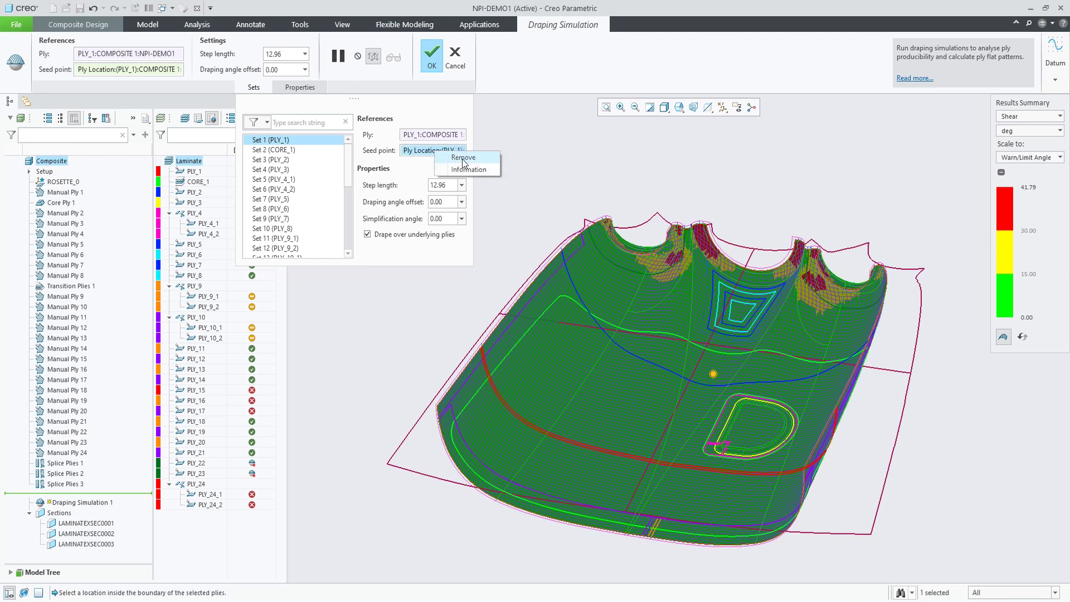
left_click(463, 158)
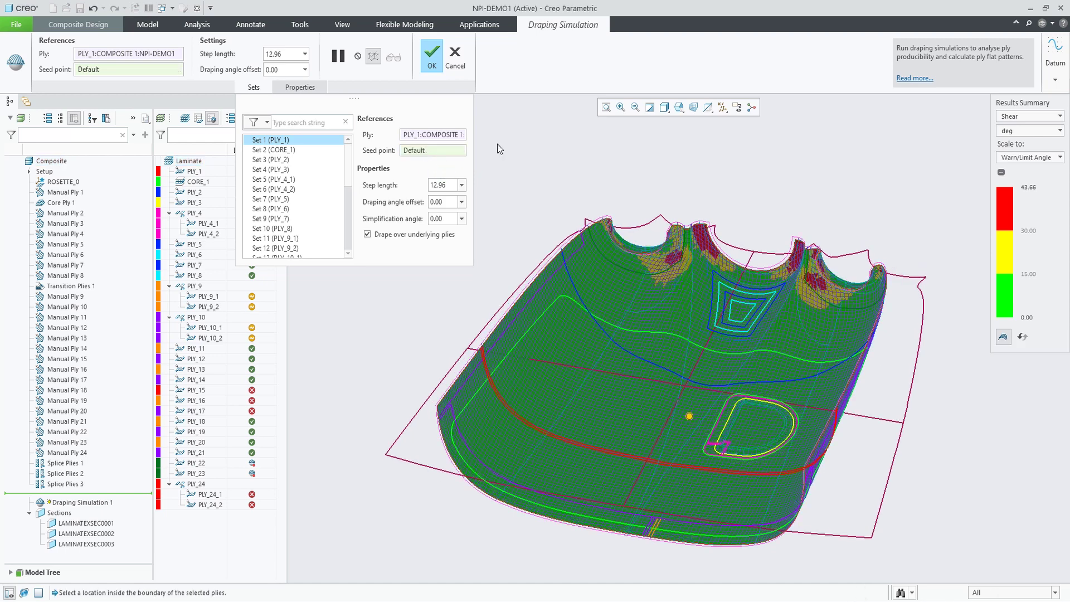
- Show datum points and drape PLY_1 from datum point PNT30 as the seed
left_click(722, 108)
left_click(722, 147)
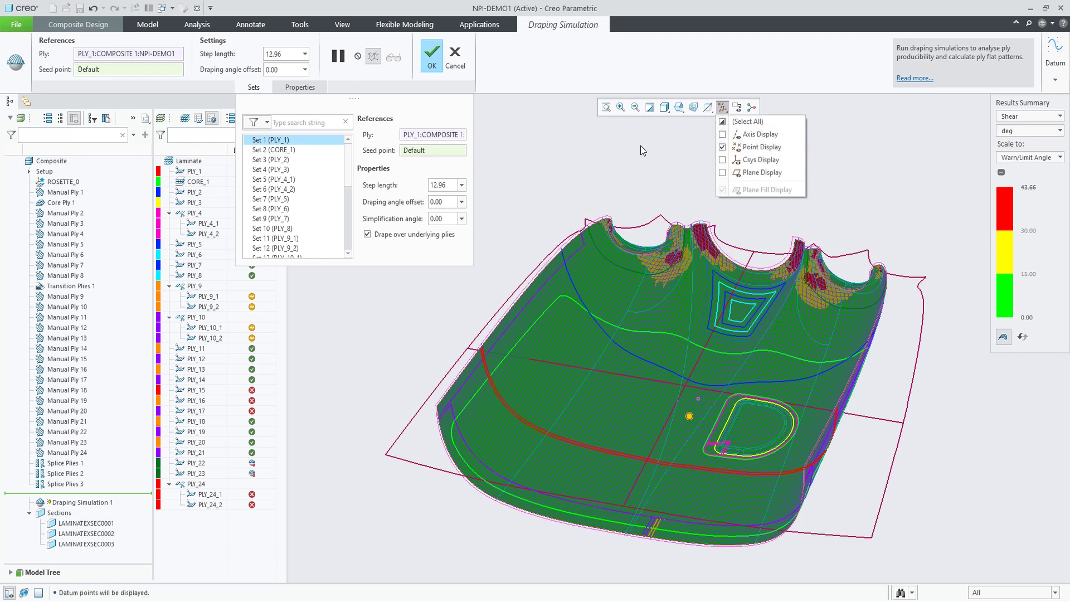
left_click(698, 400)
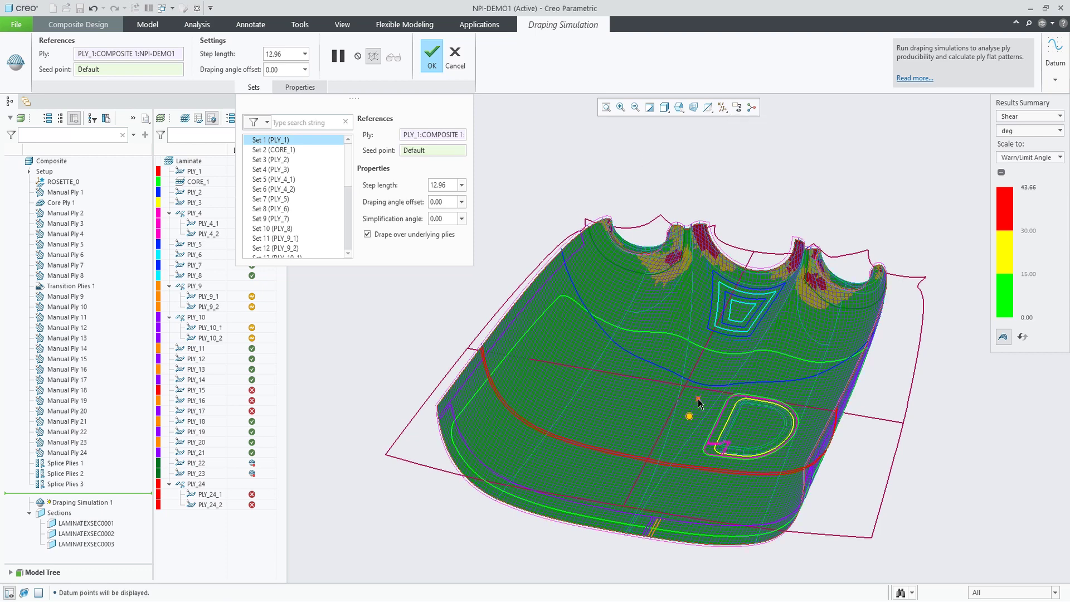
scroll(698, 400, "up", 5)
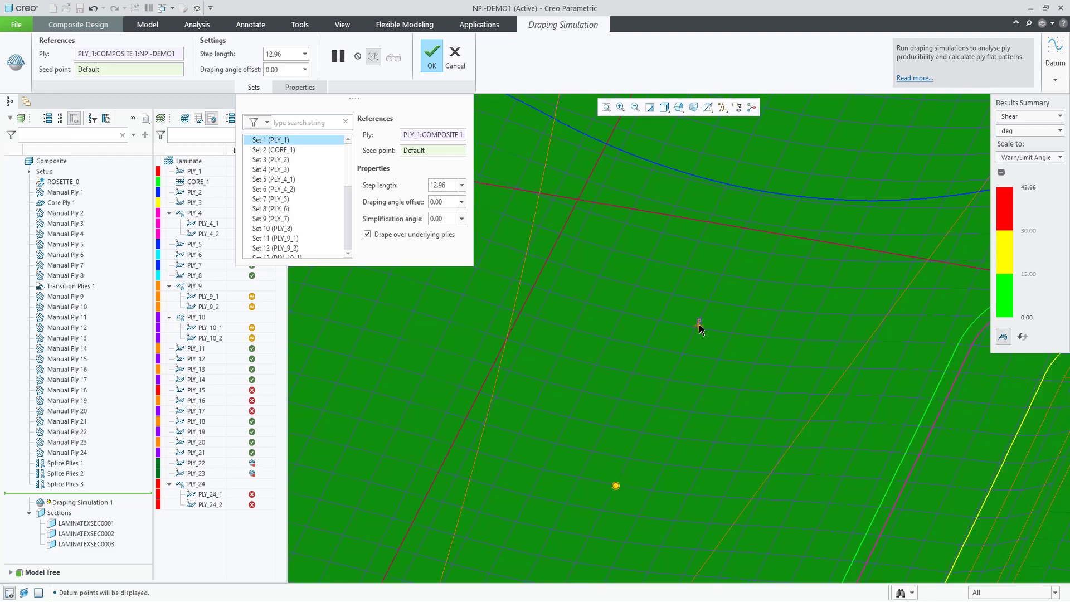
left_click(690, 403)
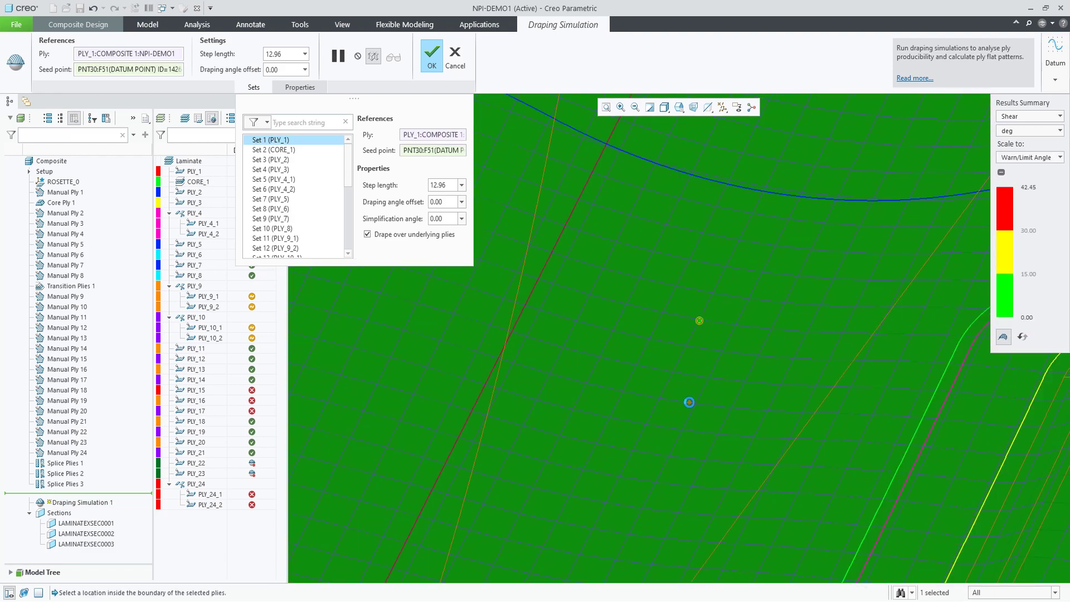
scroll(693, 406, "down", 5)
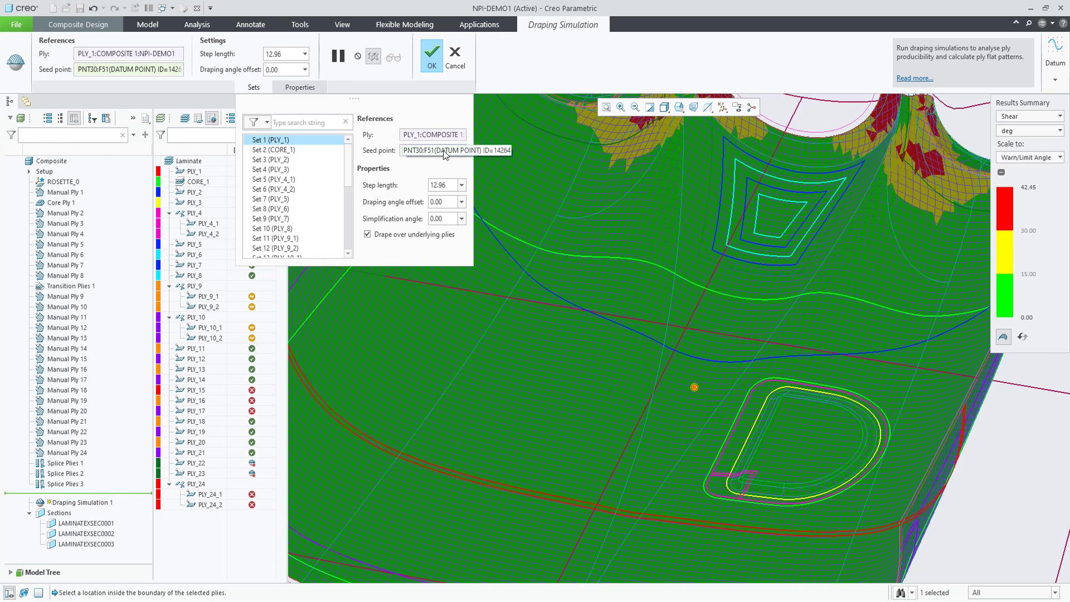
- Replace the PNT30 seed with a point beside the D-shaped feature, lowering max shear to 41.32°
right_click(447, 152)
left_click(465, 156)
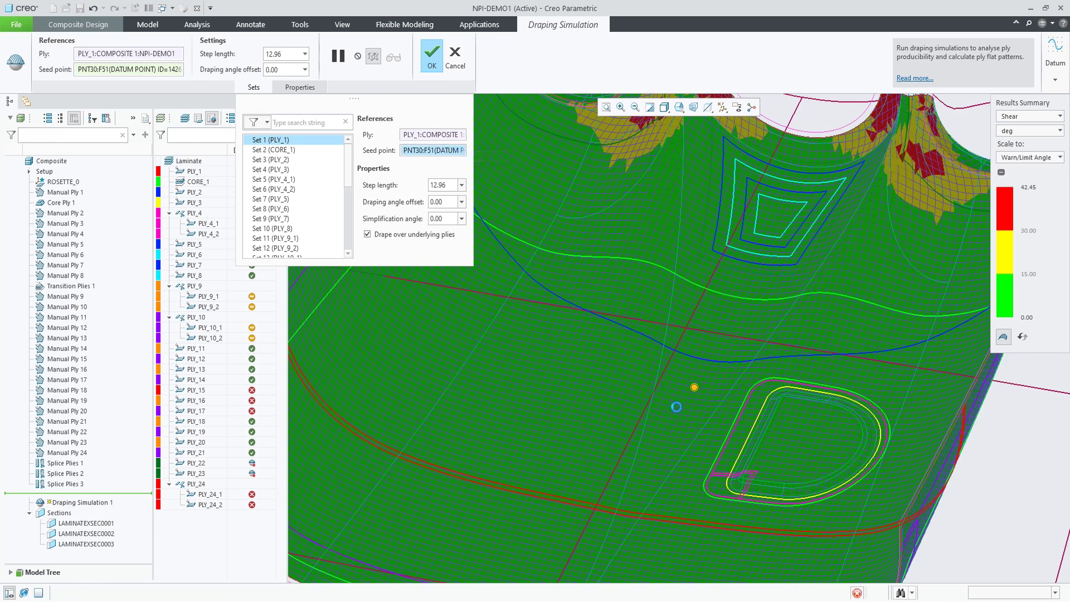
left_click(699, 389)
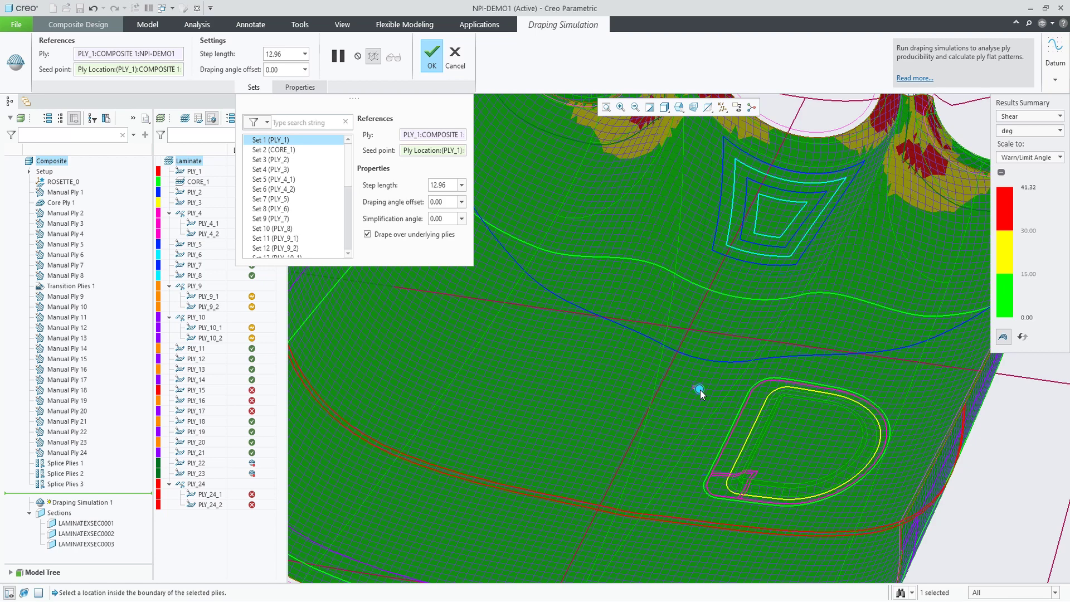
scroll(700, 422, "up", 2)
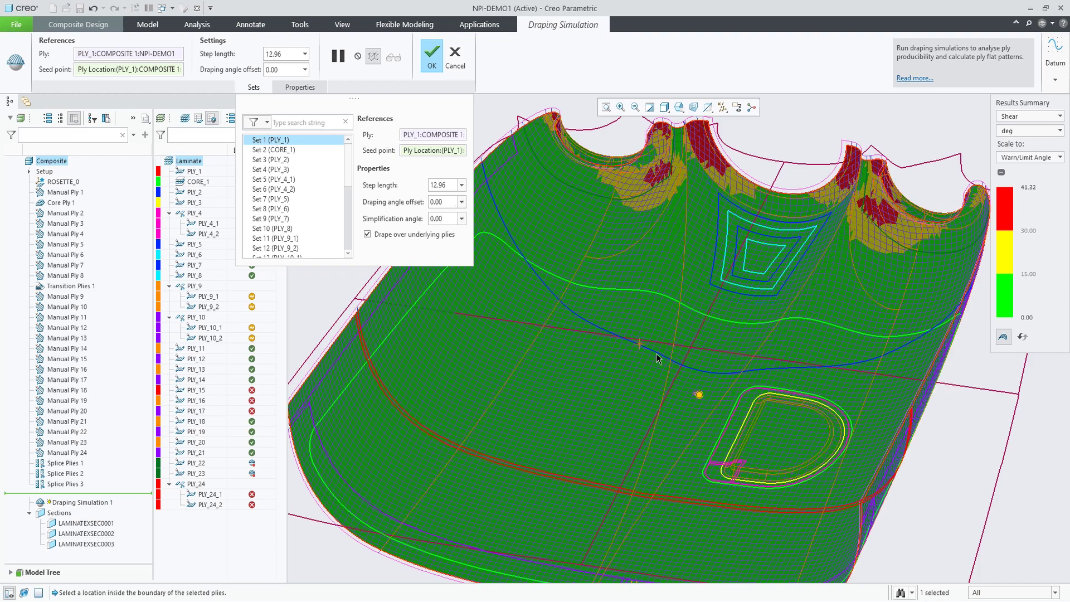
- Check the drape on the spun model, then apply the draping simulation to regenerate the plies
scroll(658, 359, "up", 1)
middle_click_drag(657, 356, 656, 354)
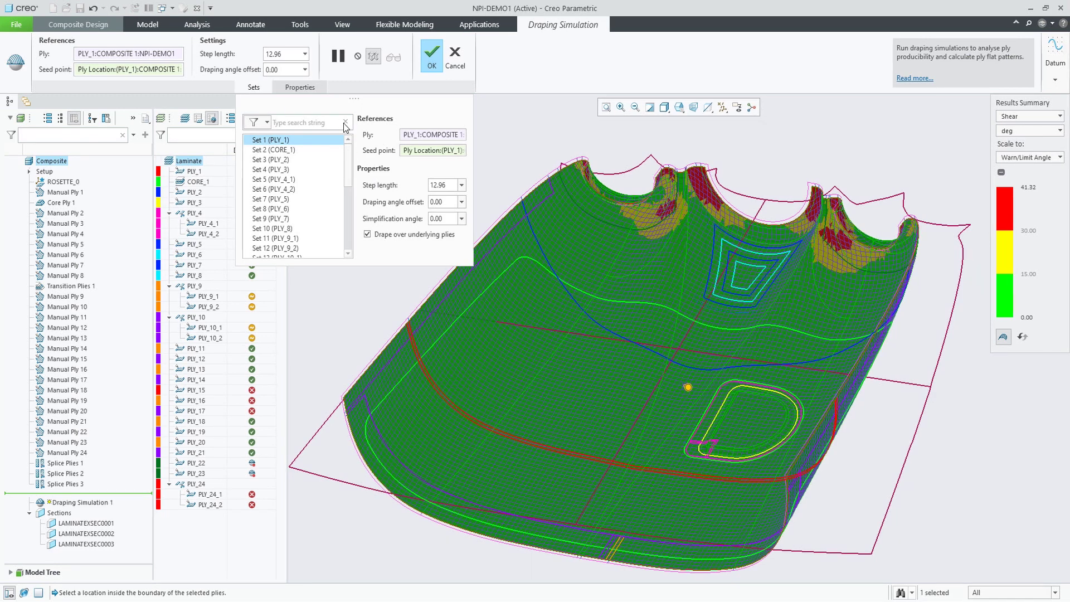
left_click(429, 56)
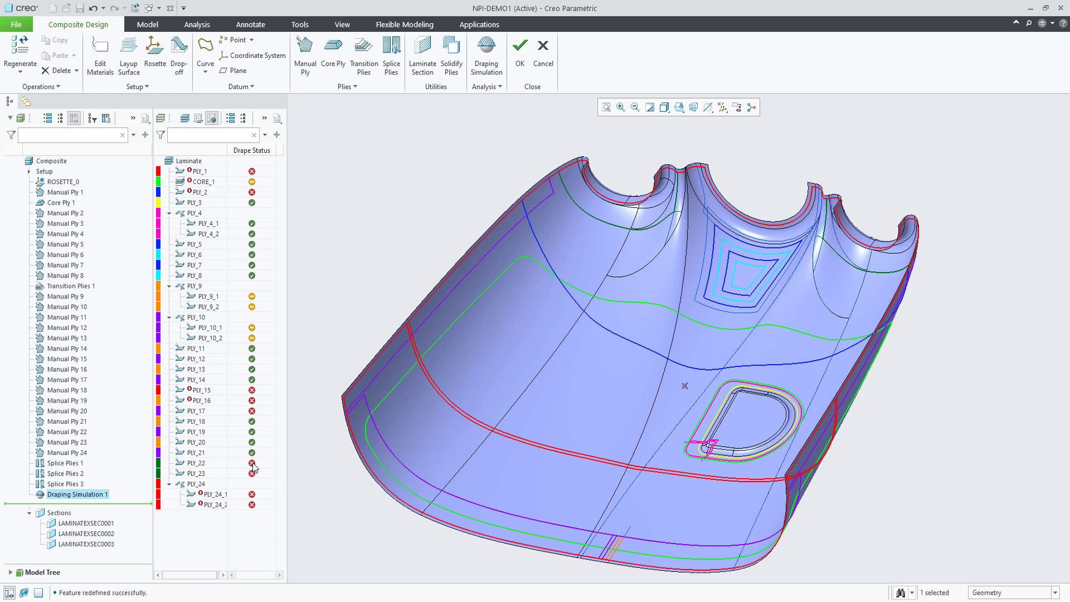
- Select then deselect PLY_22 and PLY_23, and open the Analysis group dropdown
left_click(201, 463)
left_click(196, 473, "ctrl")
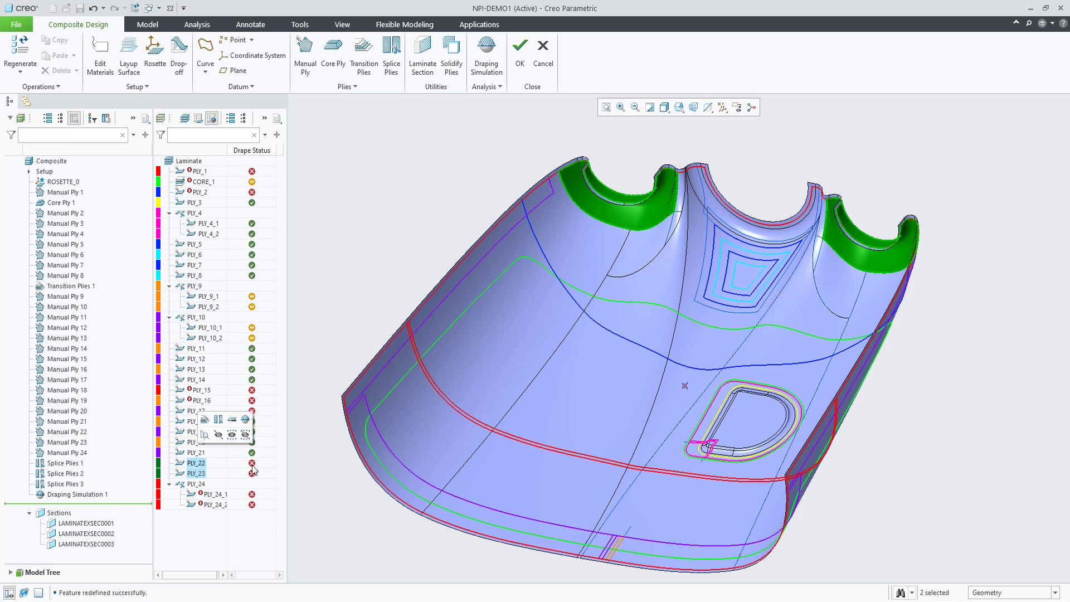
left_click(297, 456)
left_click(487, 86)
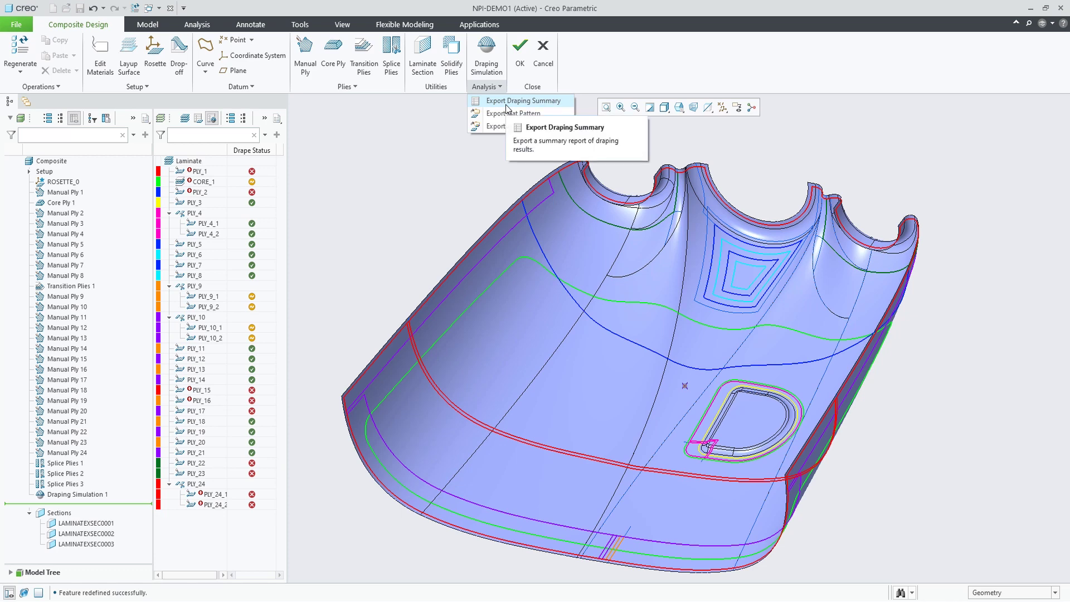
- Export Draping_Summary.inf and scroll its per-ply shear and thickness results down to PLY_5
left_click(506, 104)
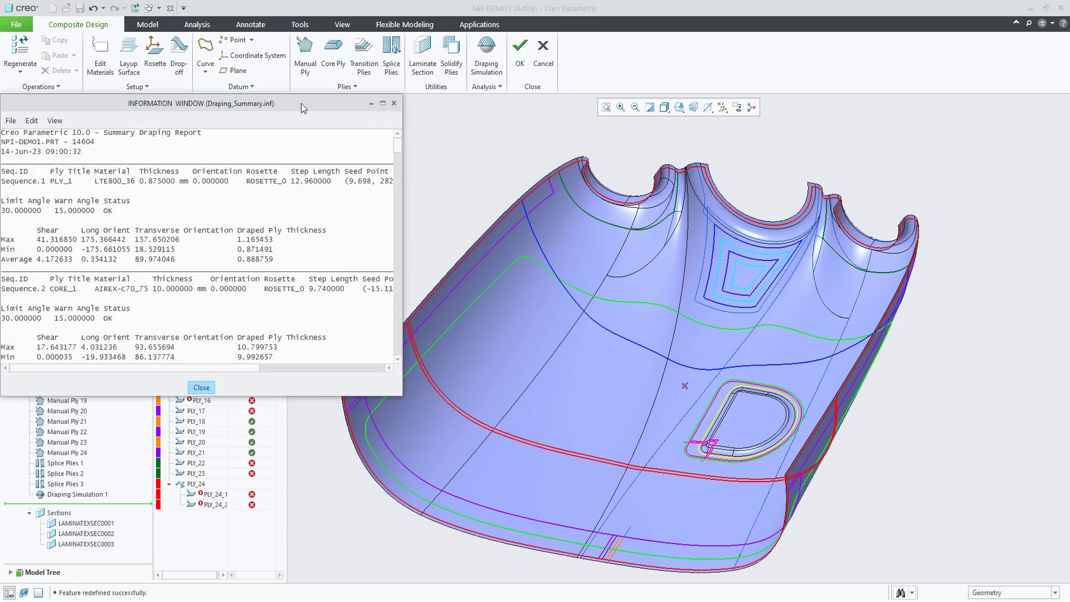
left_click_drag(301, 94, 481, 92)
scroll(311, 238, "down", 4)
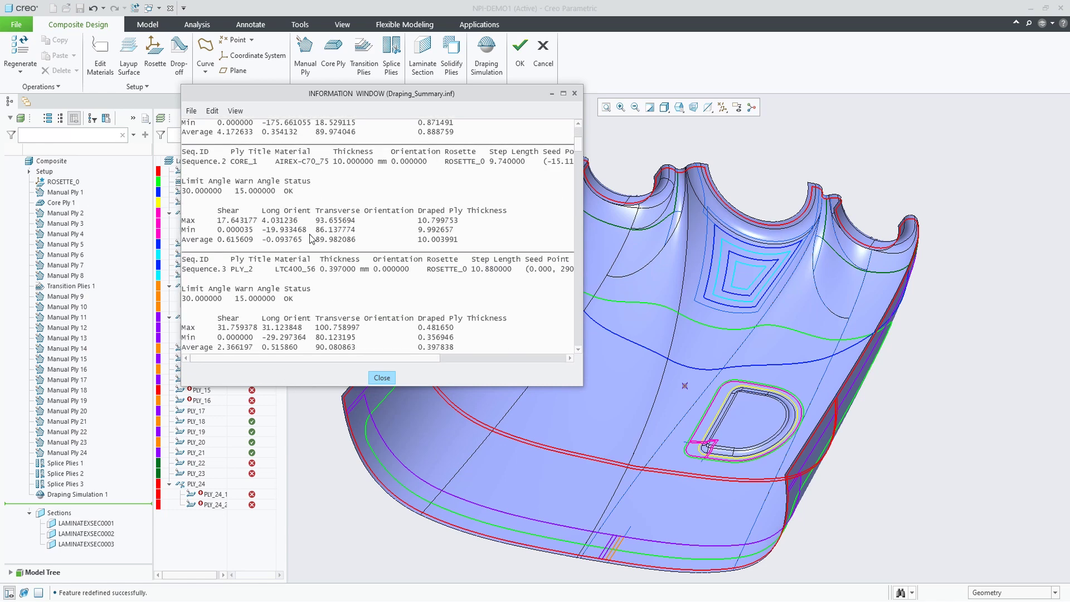
scroll(311, 238, "down", 1)
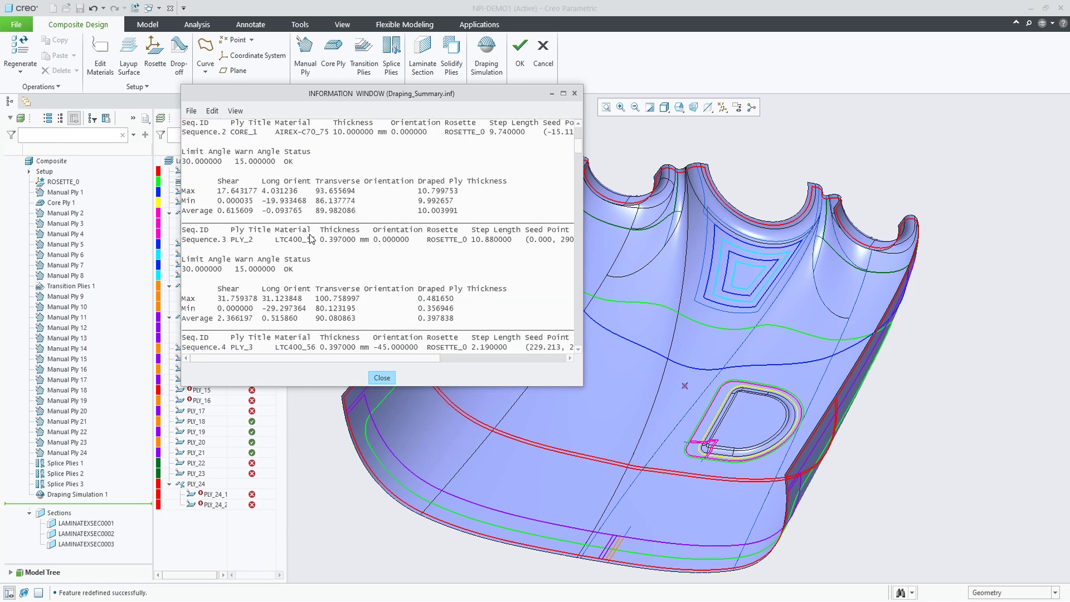
scroll(311, 239, "down", 10)
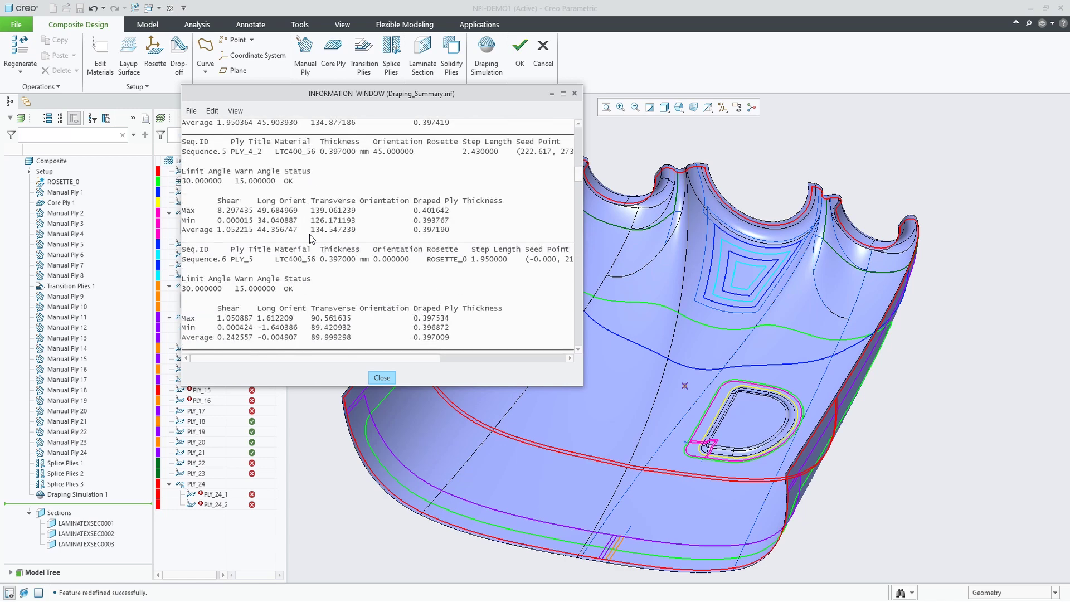